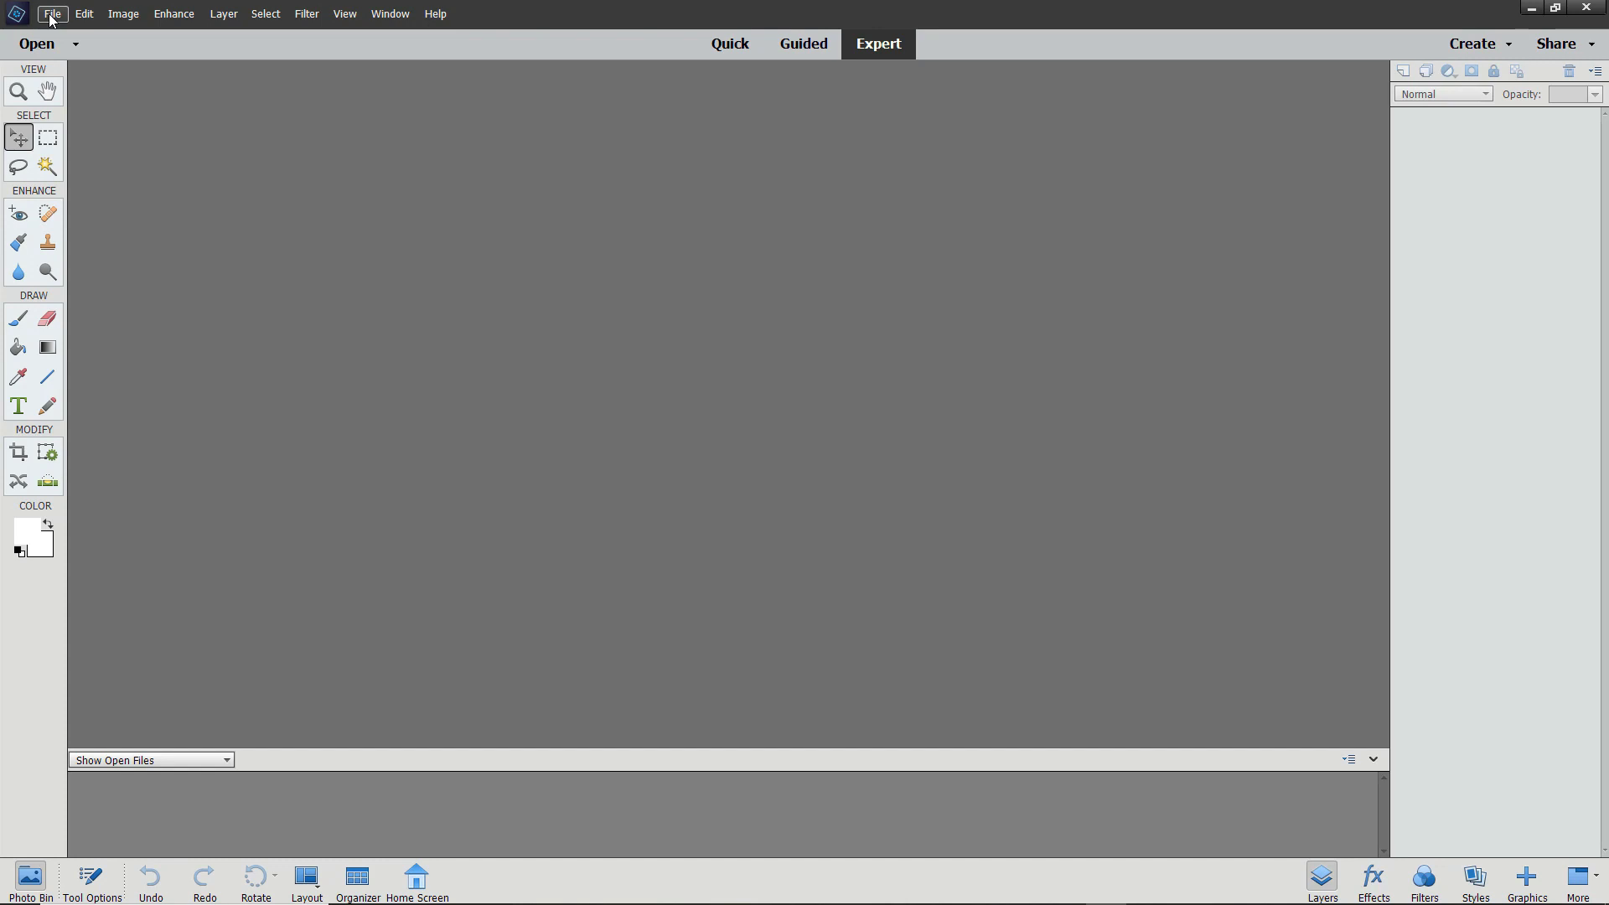
Step: Open 6-edit-jpgs-002.jpg in Camera Raw via File > Open in Camera Raw
click(51, 15)
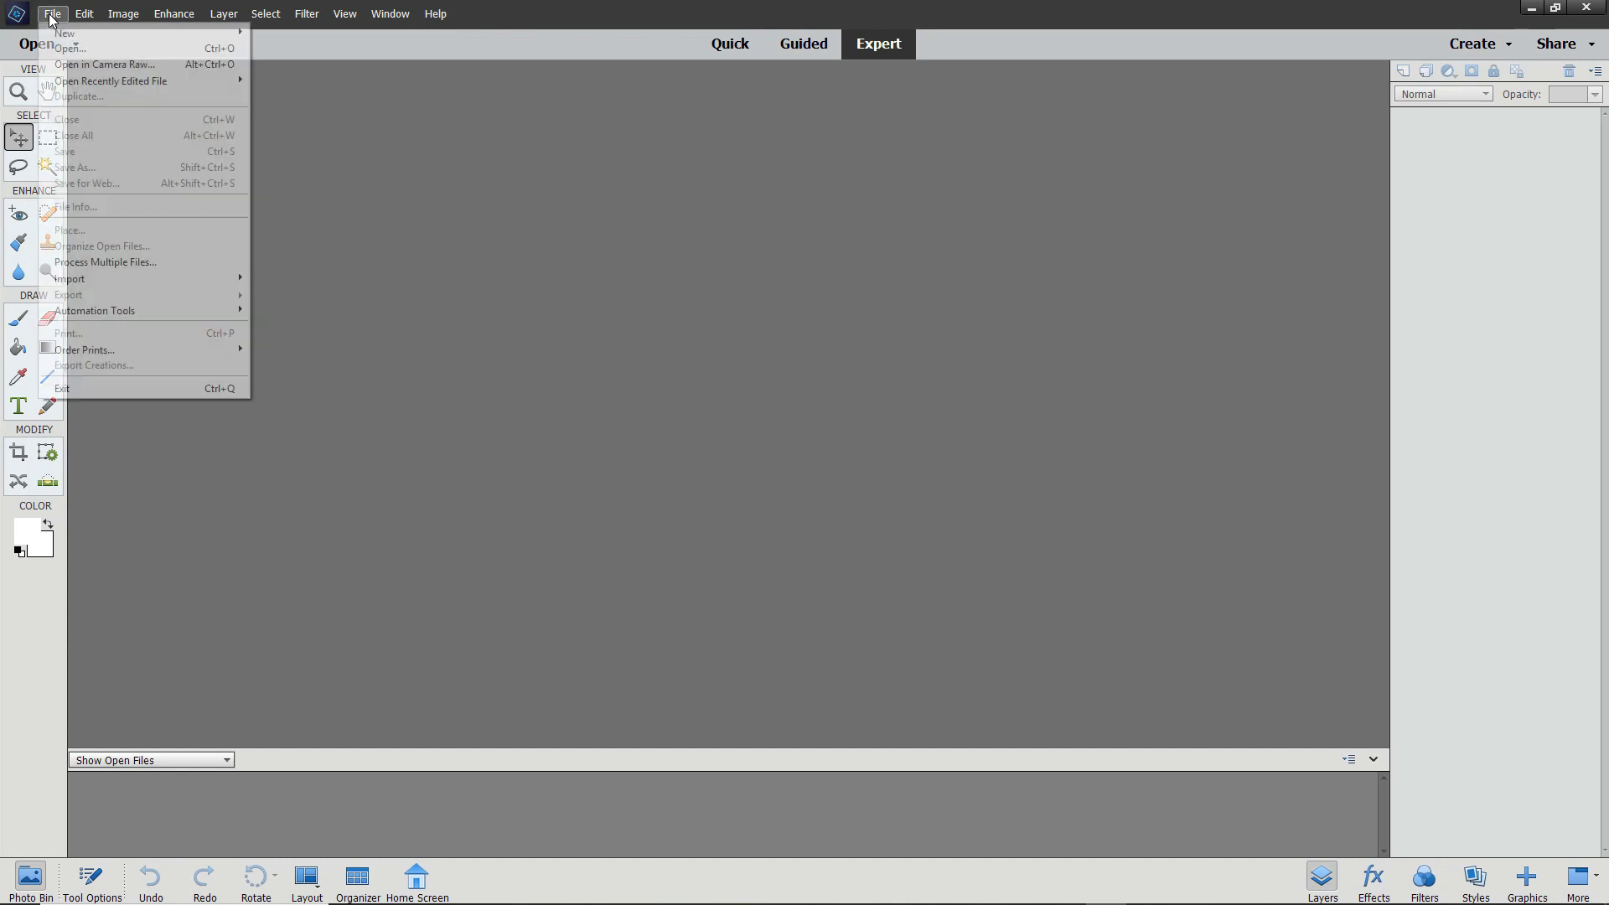
click(81, 66)
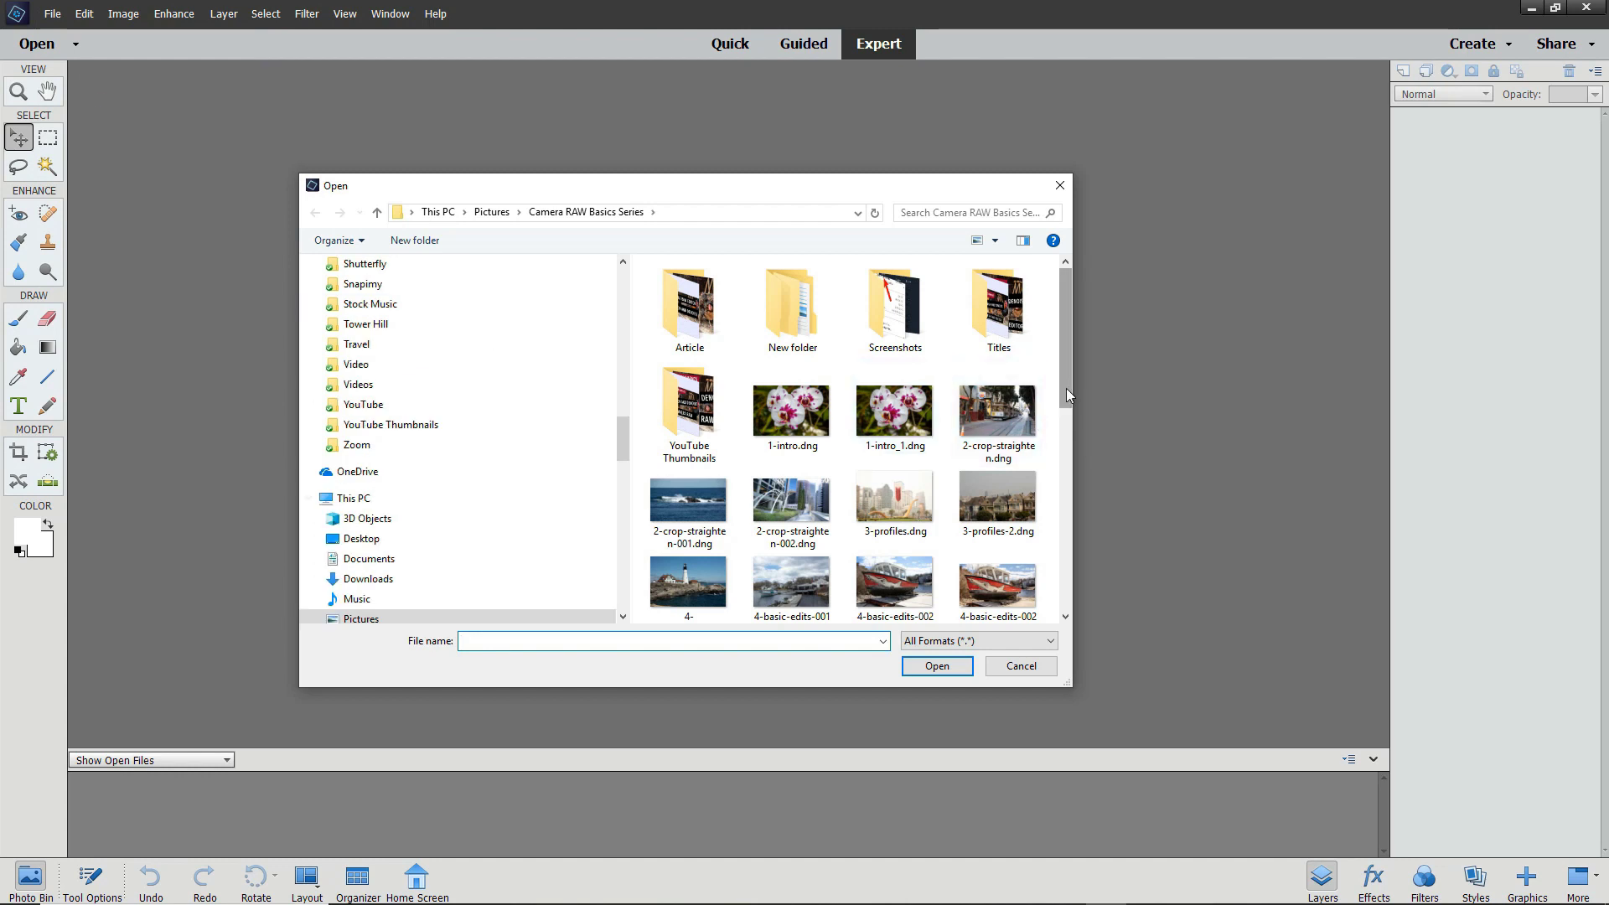
drag(1066, 388, 1069, 509)
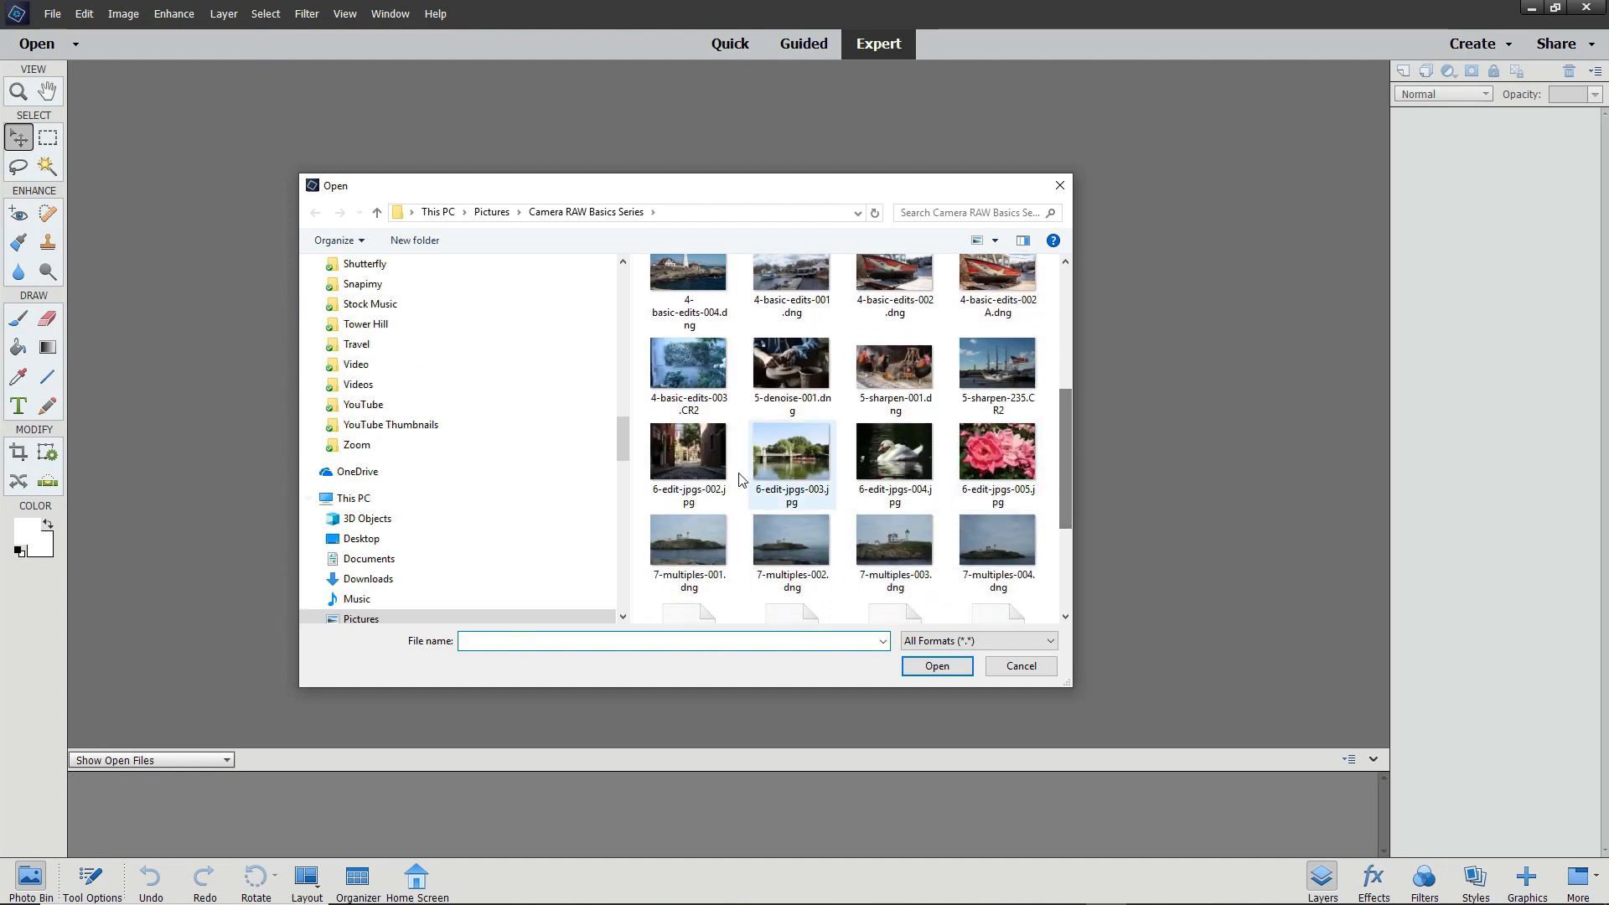
click(687, 457)
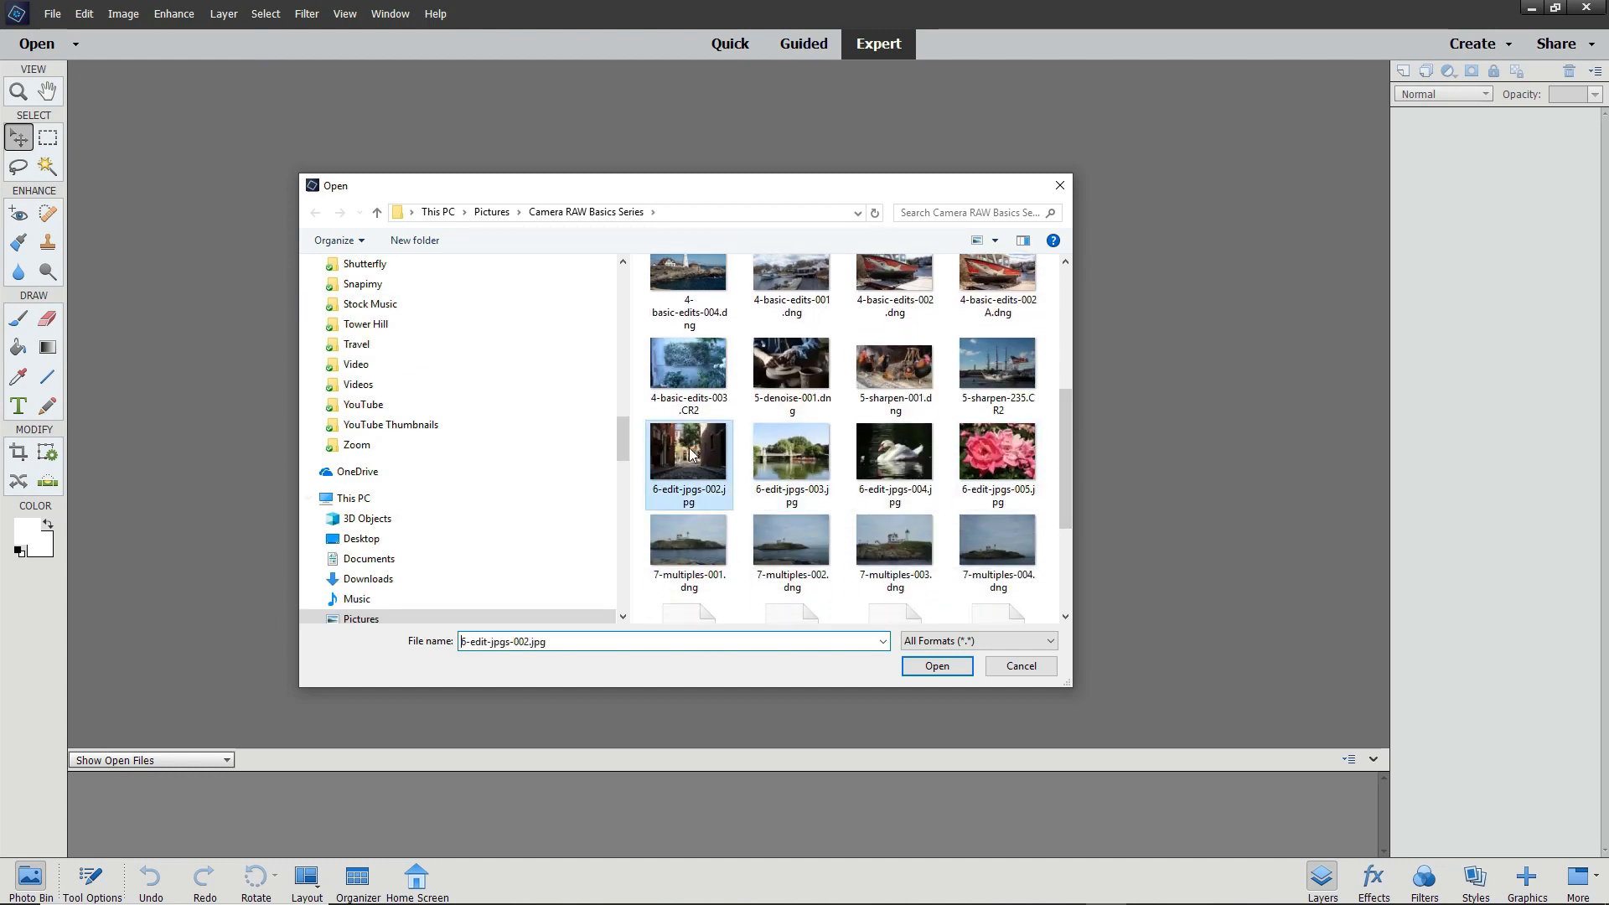
click(937, 667)
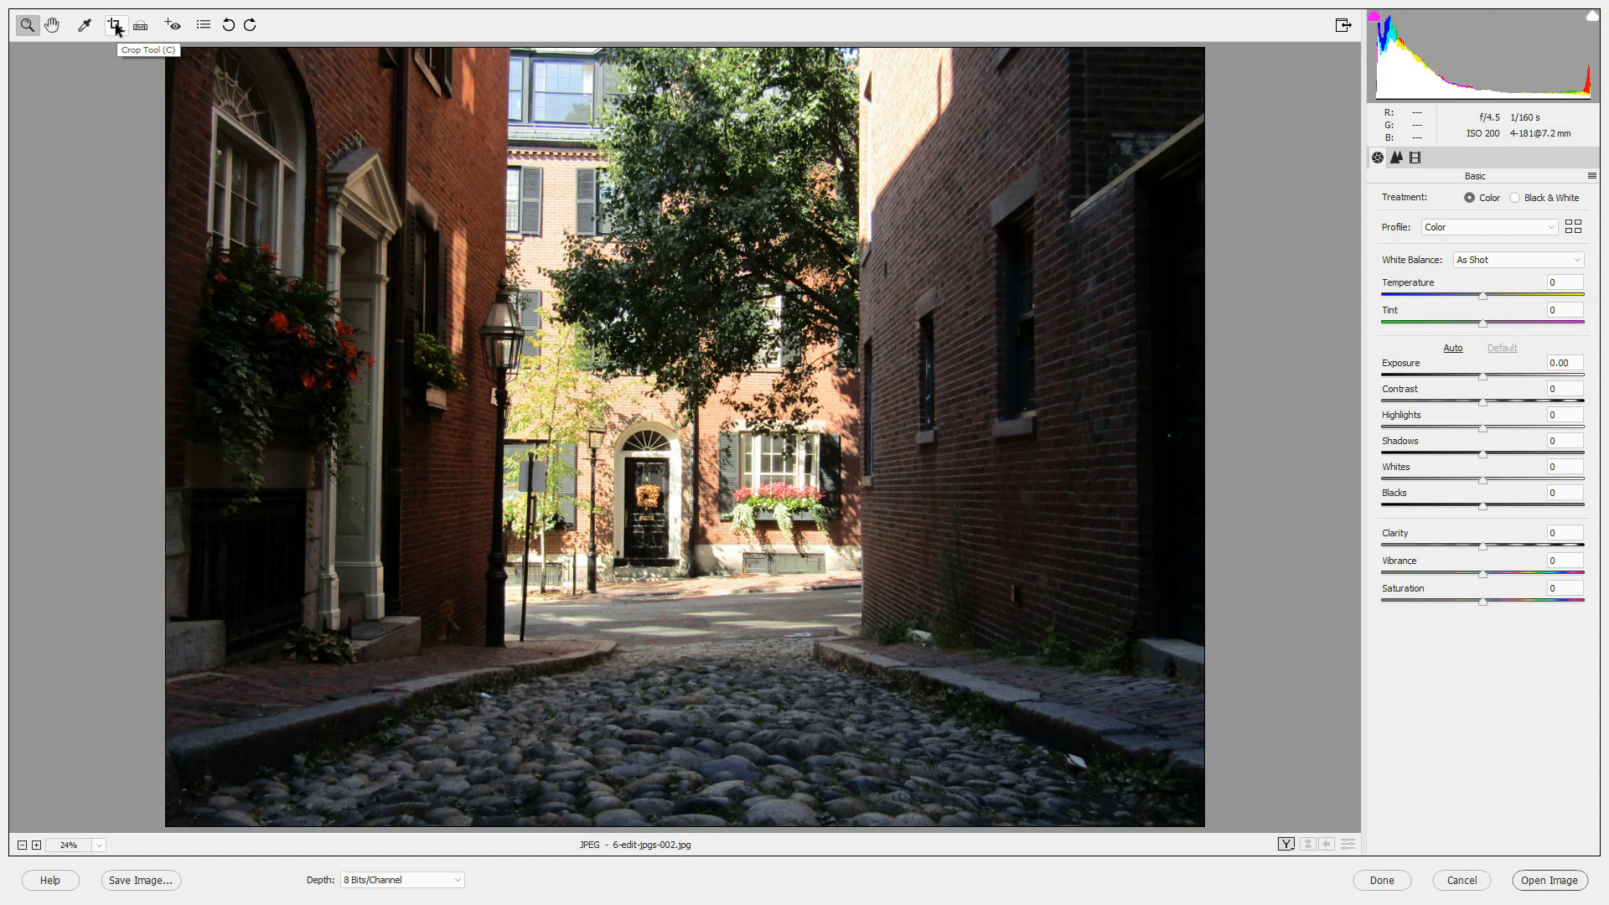
Step: Crop the street photo to a 5 to 7 ratio across the whole image and apply it
click(117, 26)
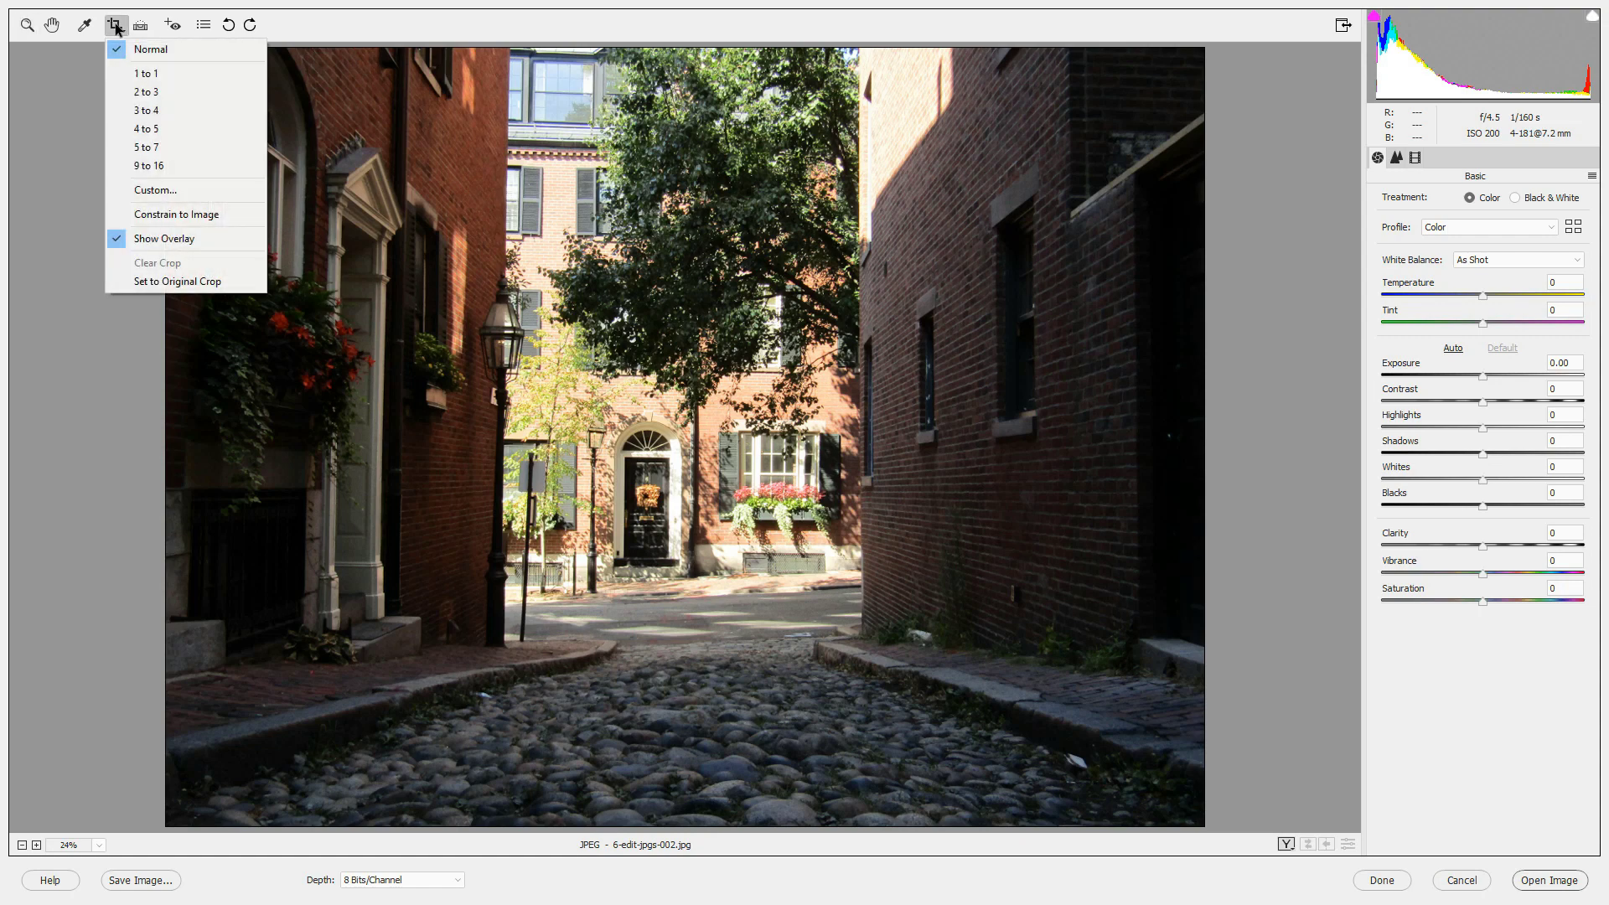
click(153, 148)
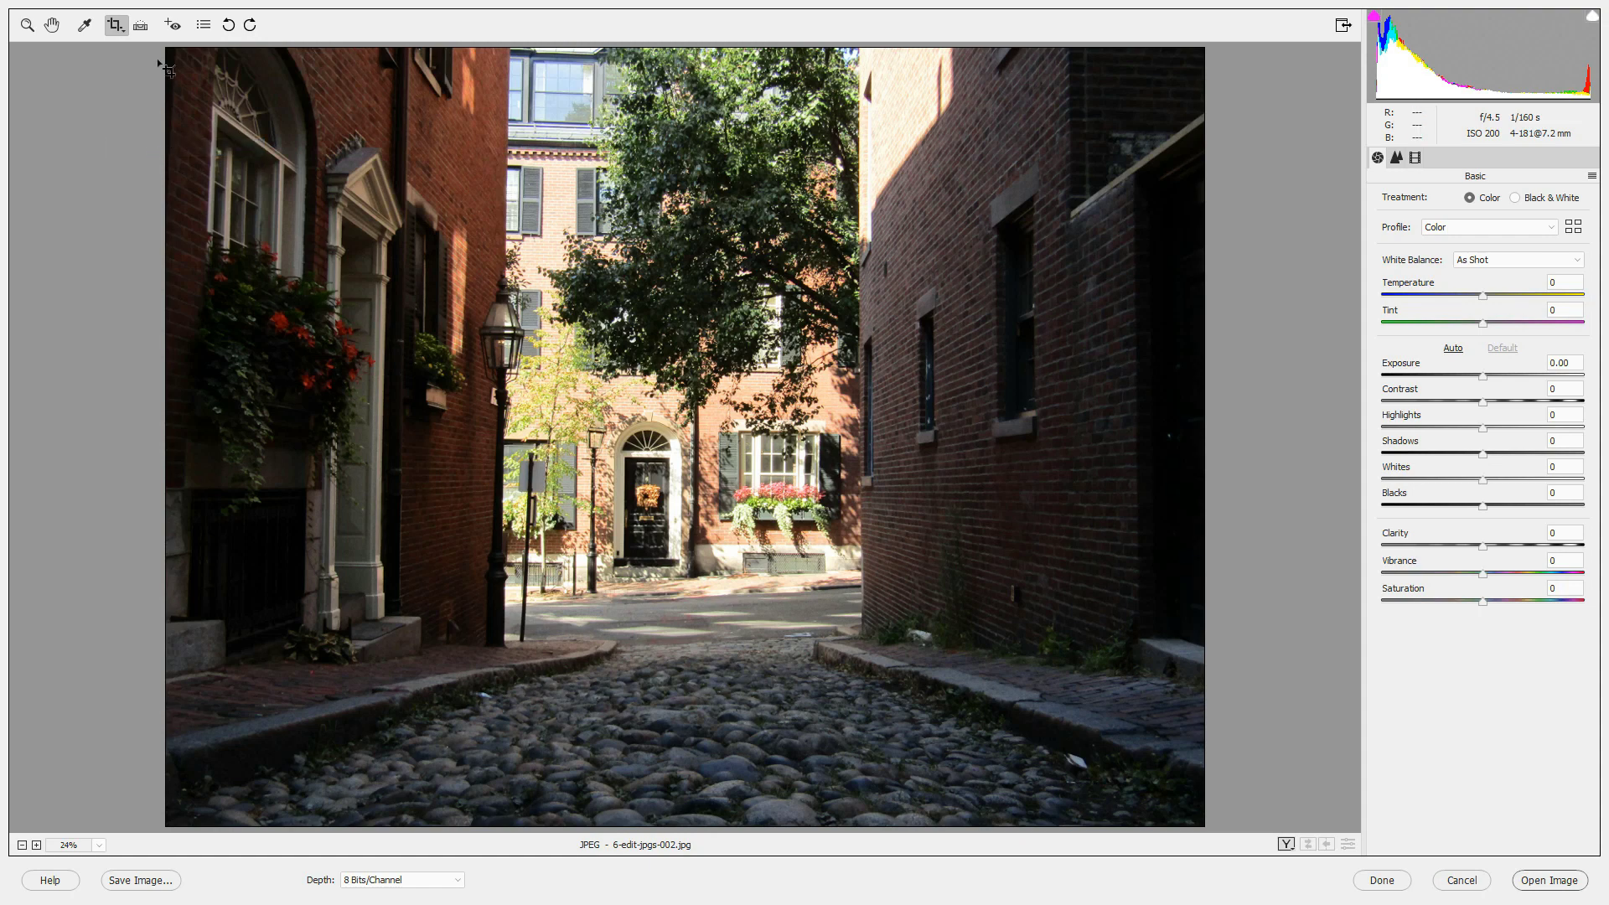
drag(172, 54, 1361, 835)
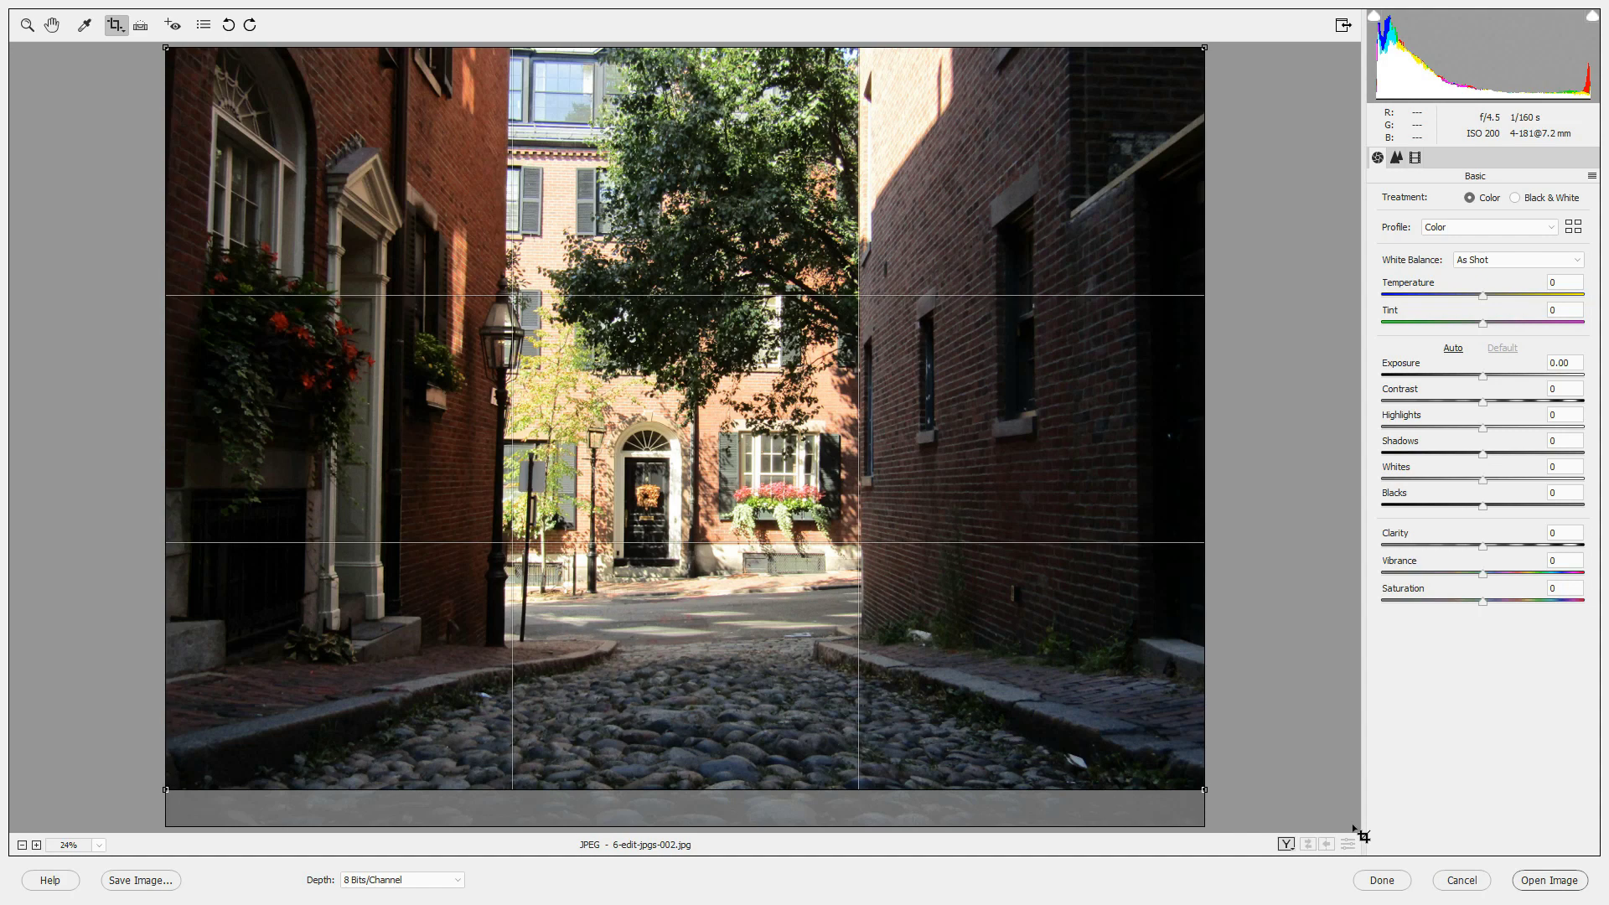
key(Return)
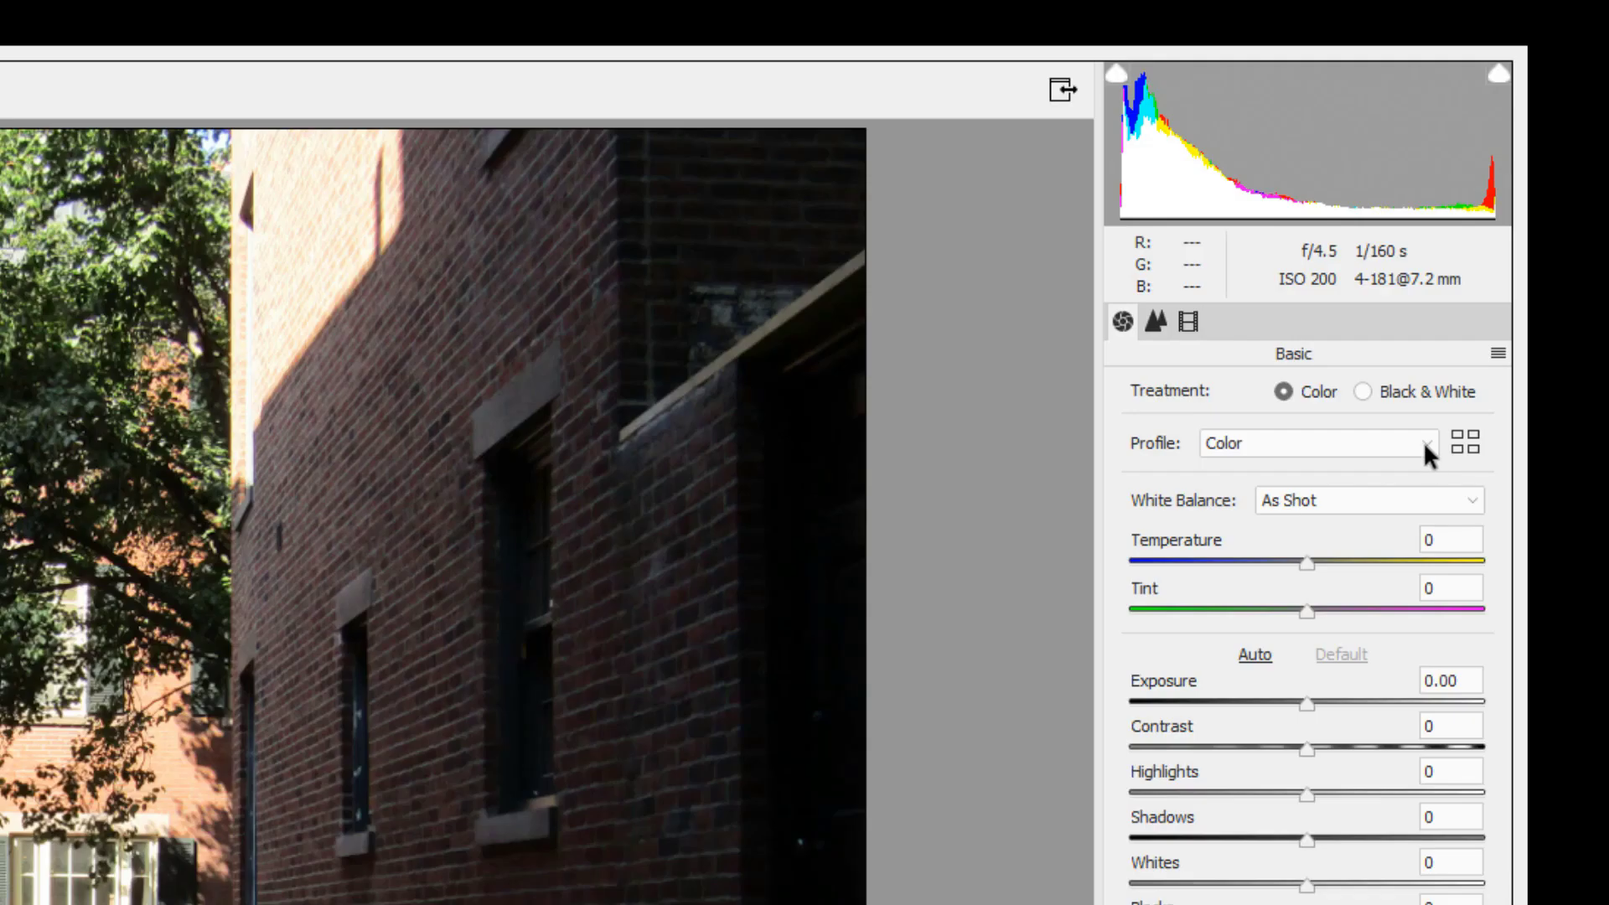
click(1422, 442)
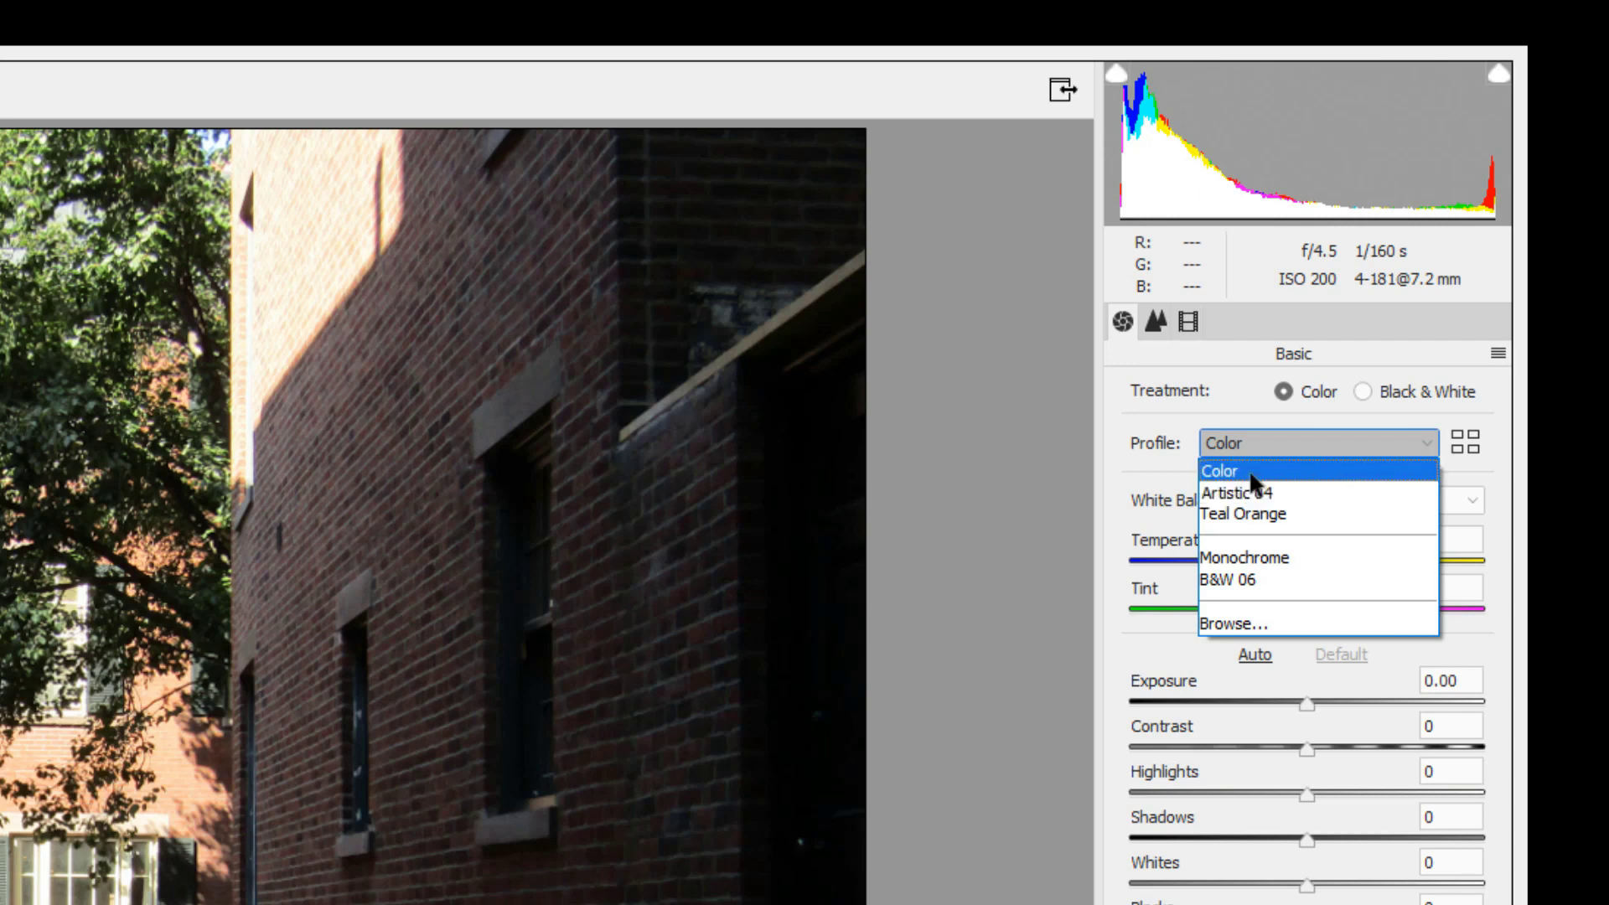
click(1472, 439)
click(1546, 398)
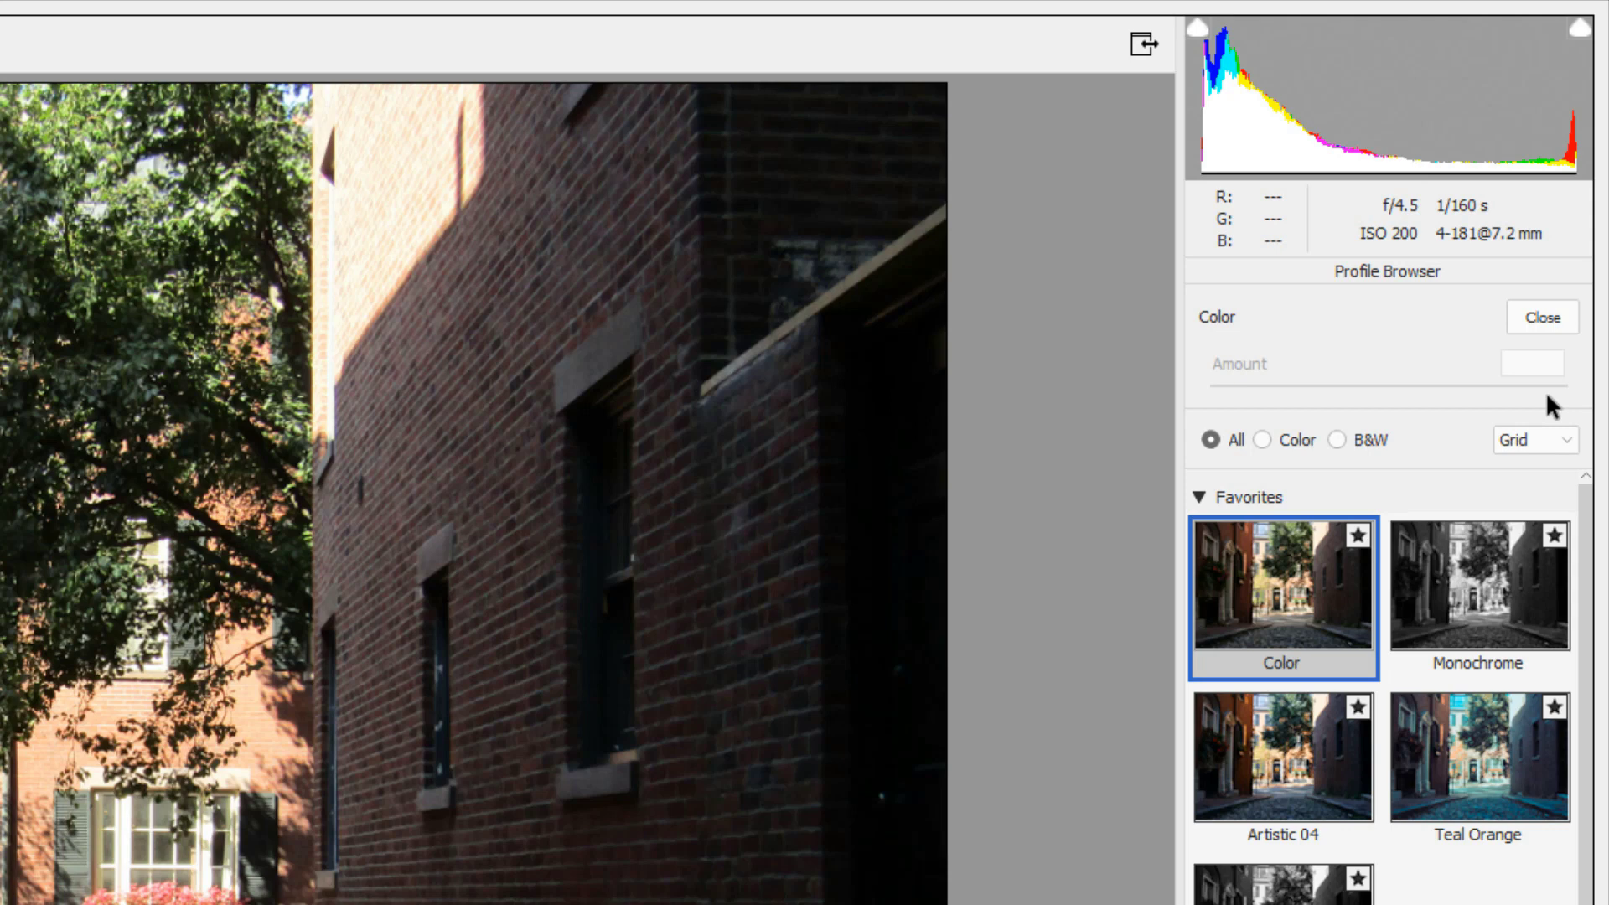
click(1199, 497)
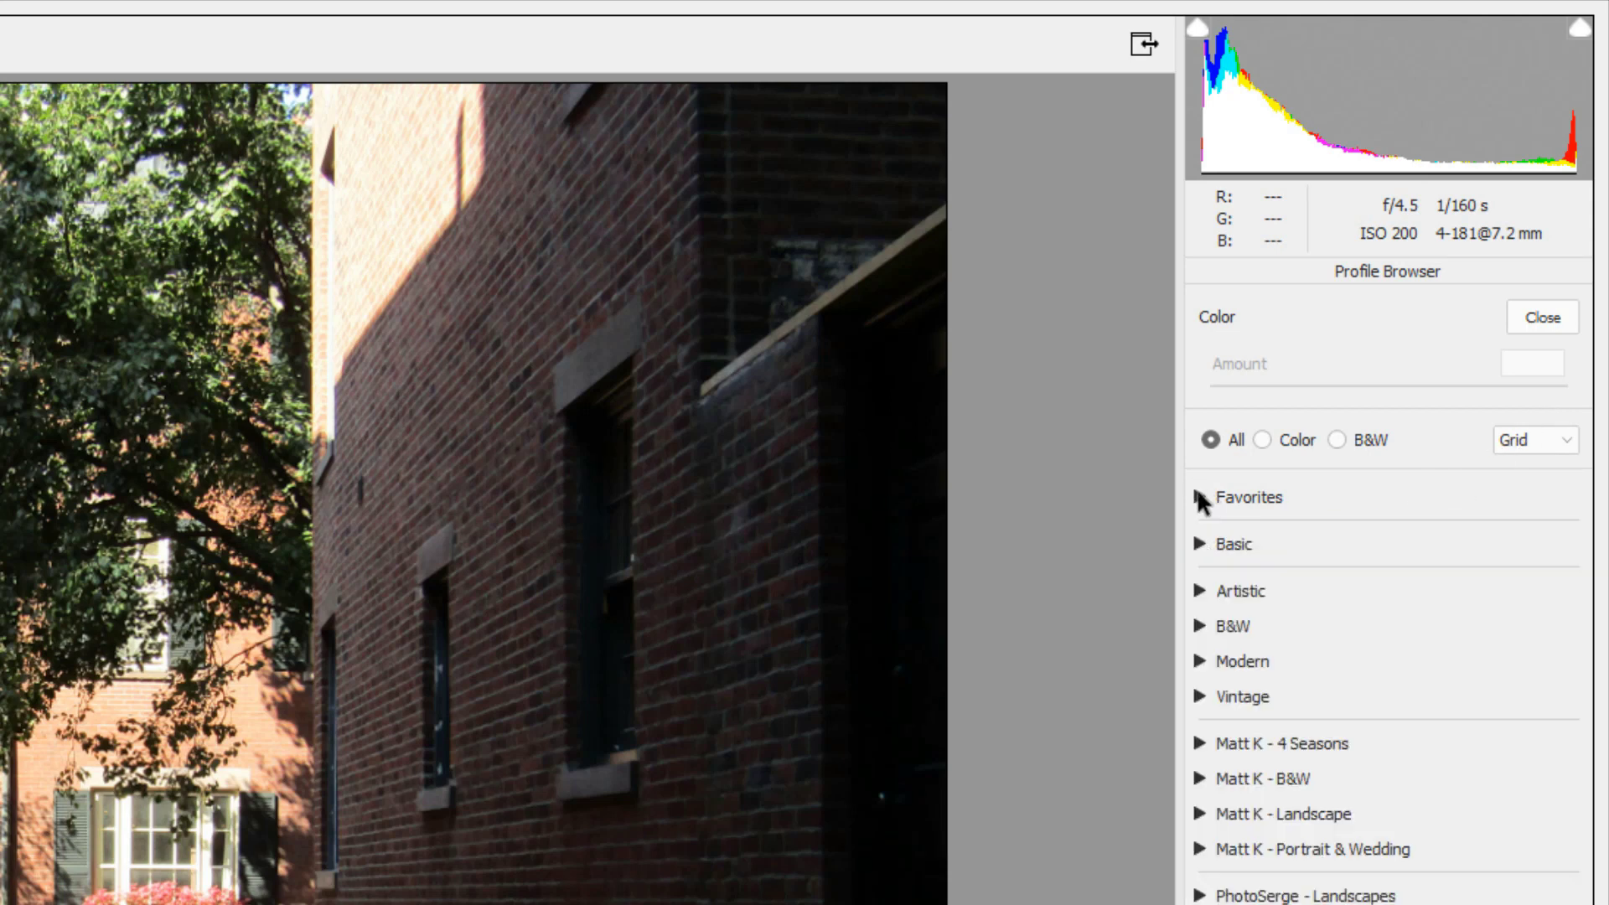
click(1198, 544)
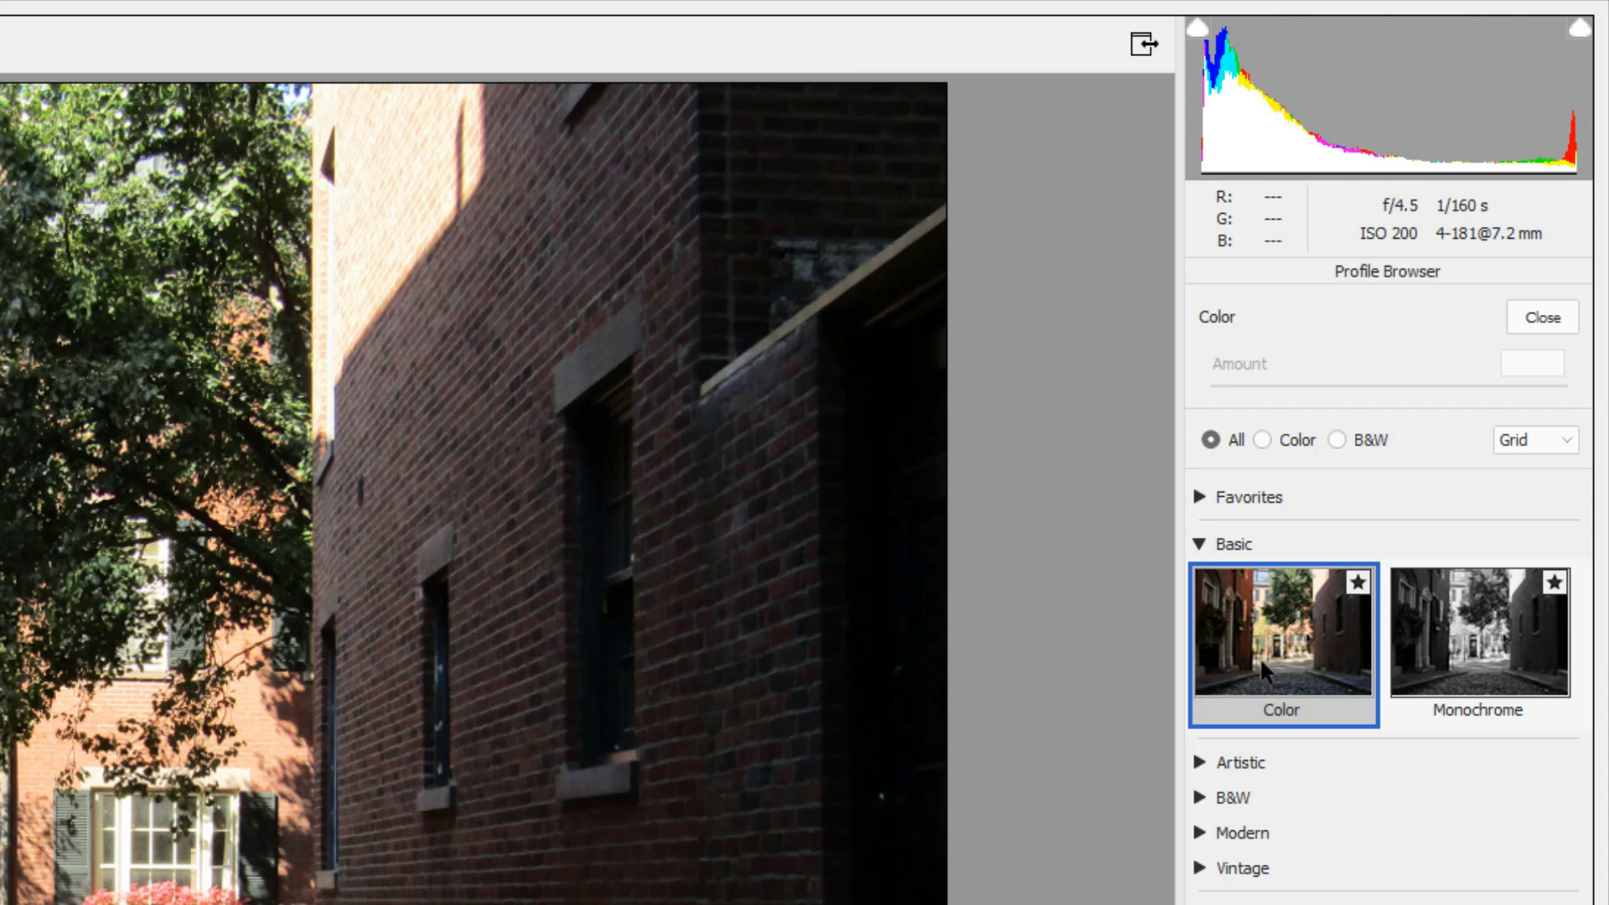
click(1199, 761)
click(1199, 762)
click(1200, 872)
click(1200, 872)
click(1548, 319)
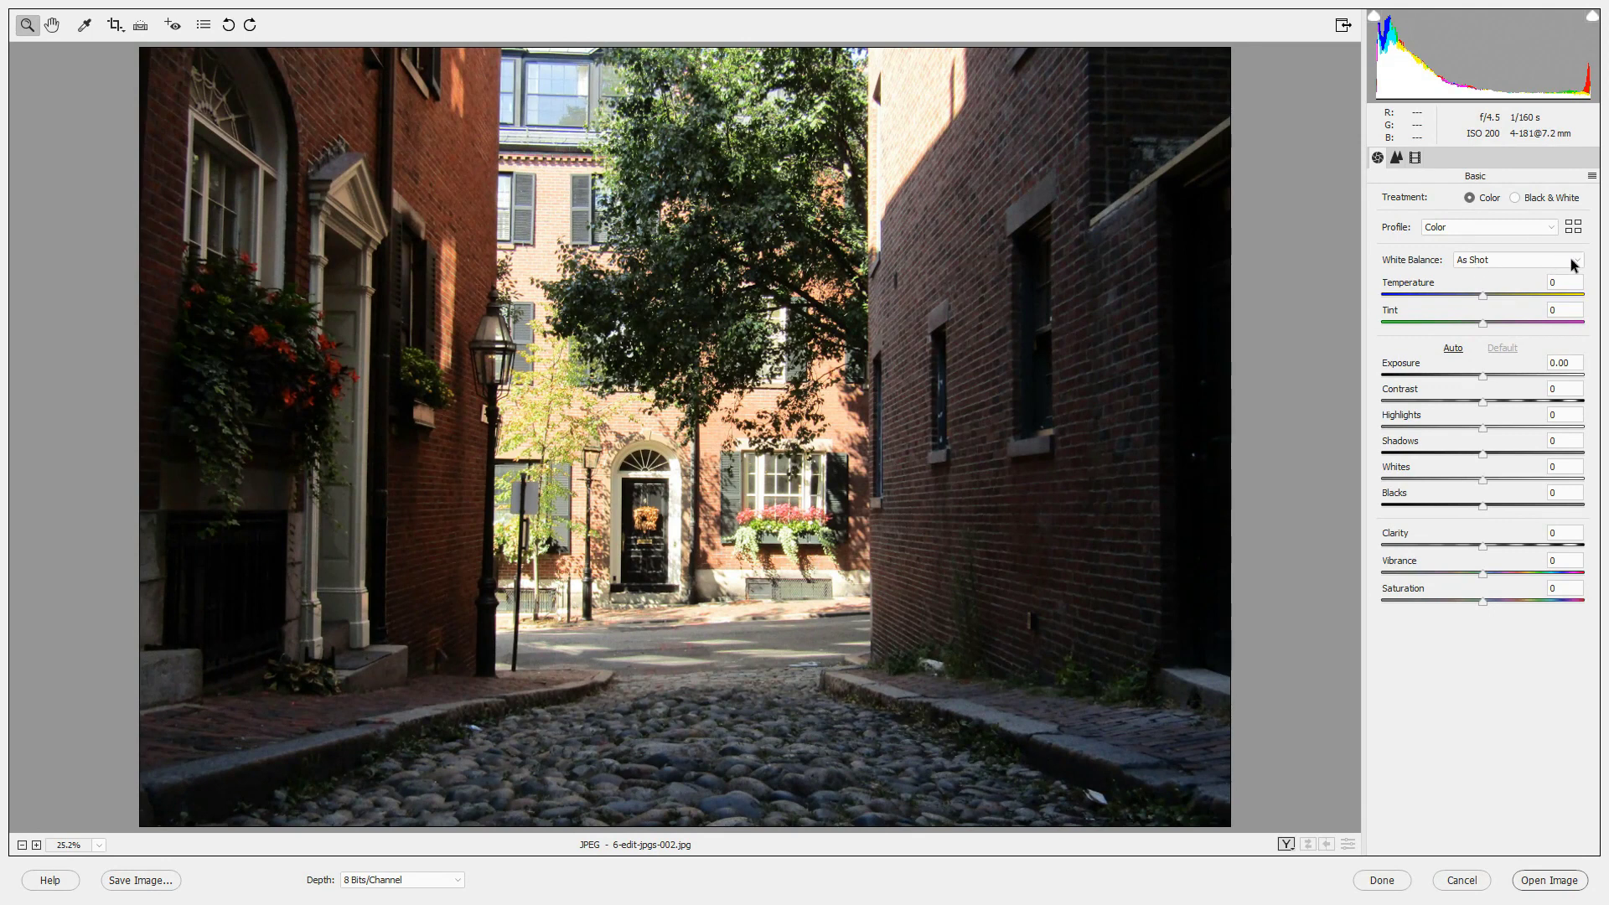
Step: Try Auto white balance, then switch to Custom and raise Temperature to +17
click(1573, 263)
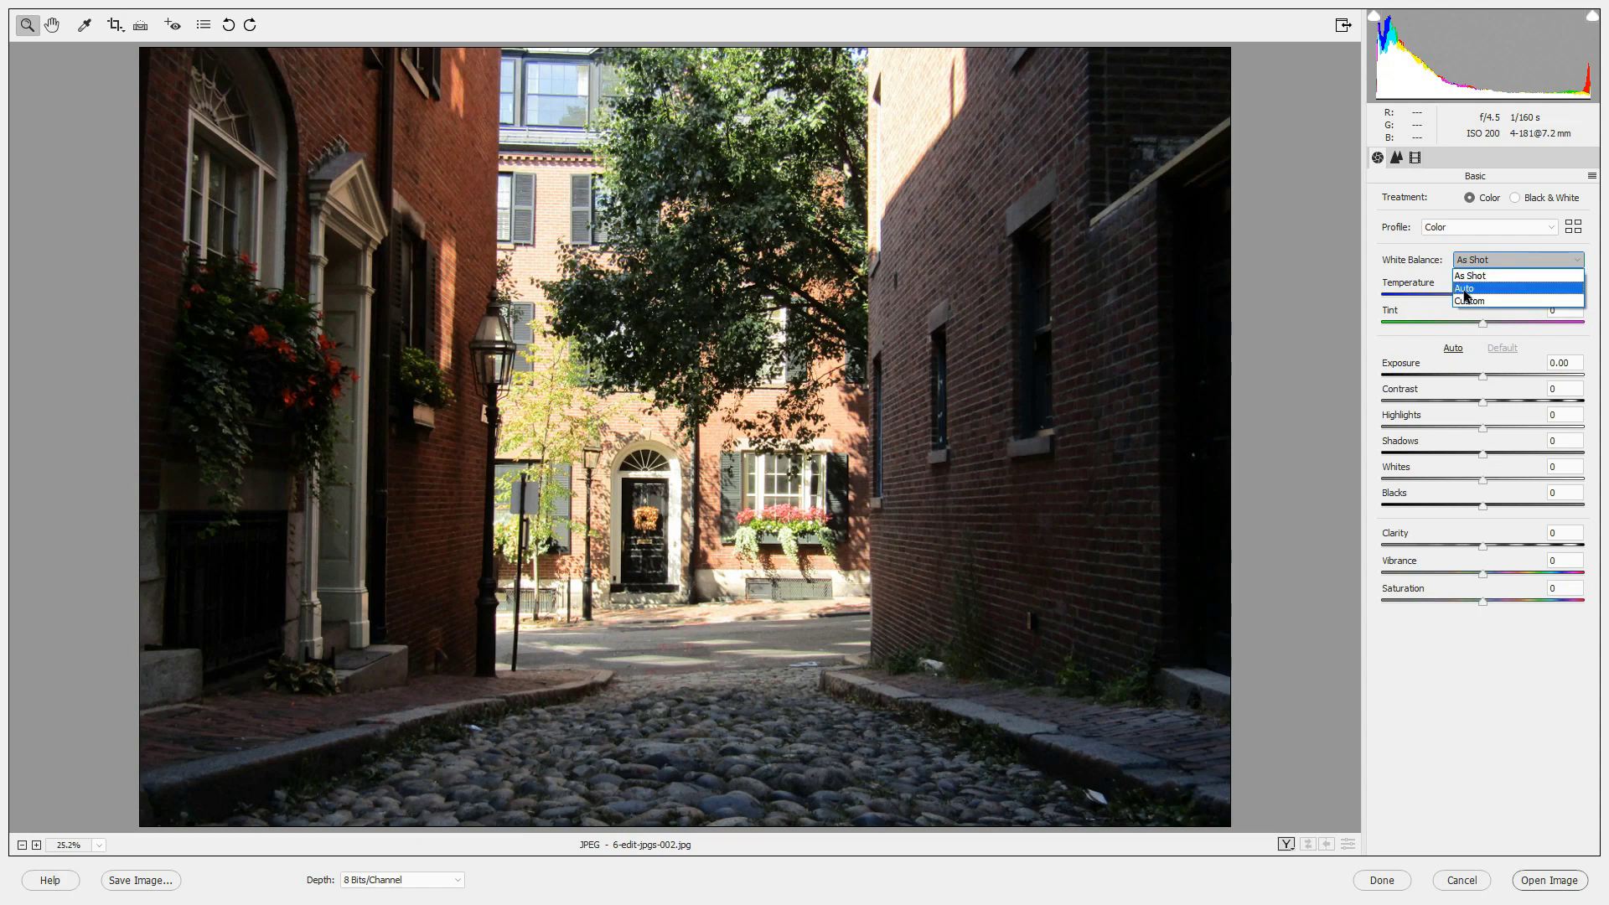
click(1466, 289)
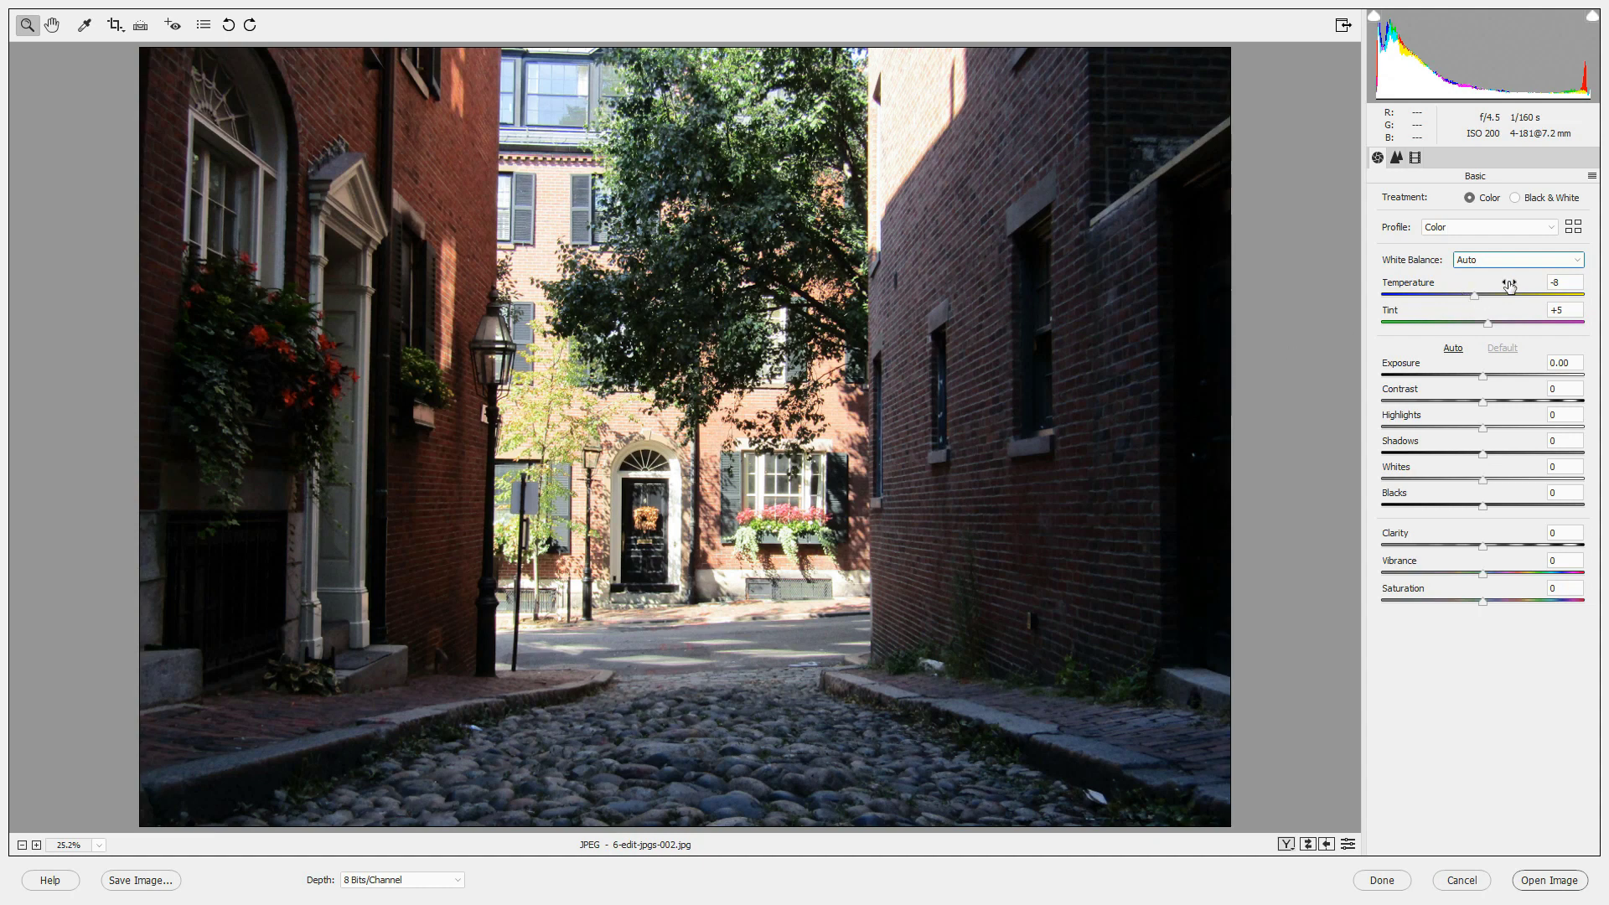
click(1576, 262)
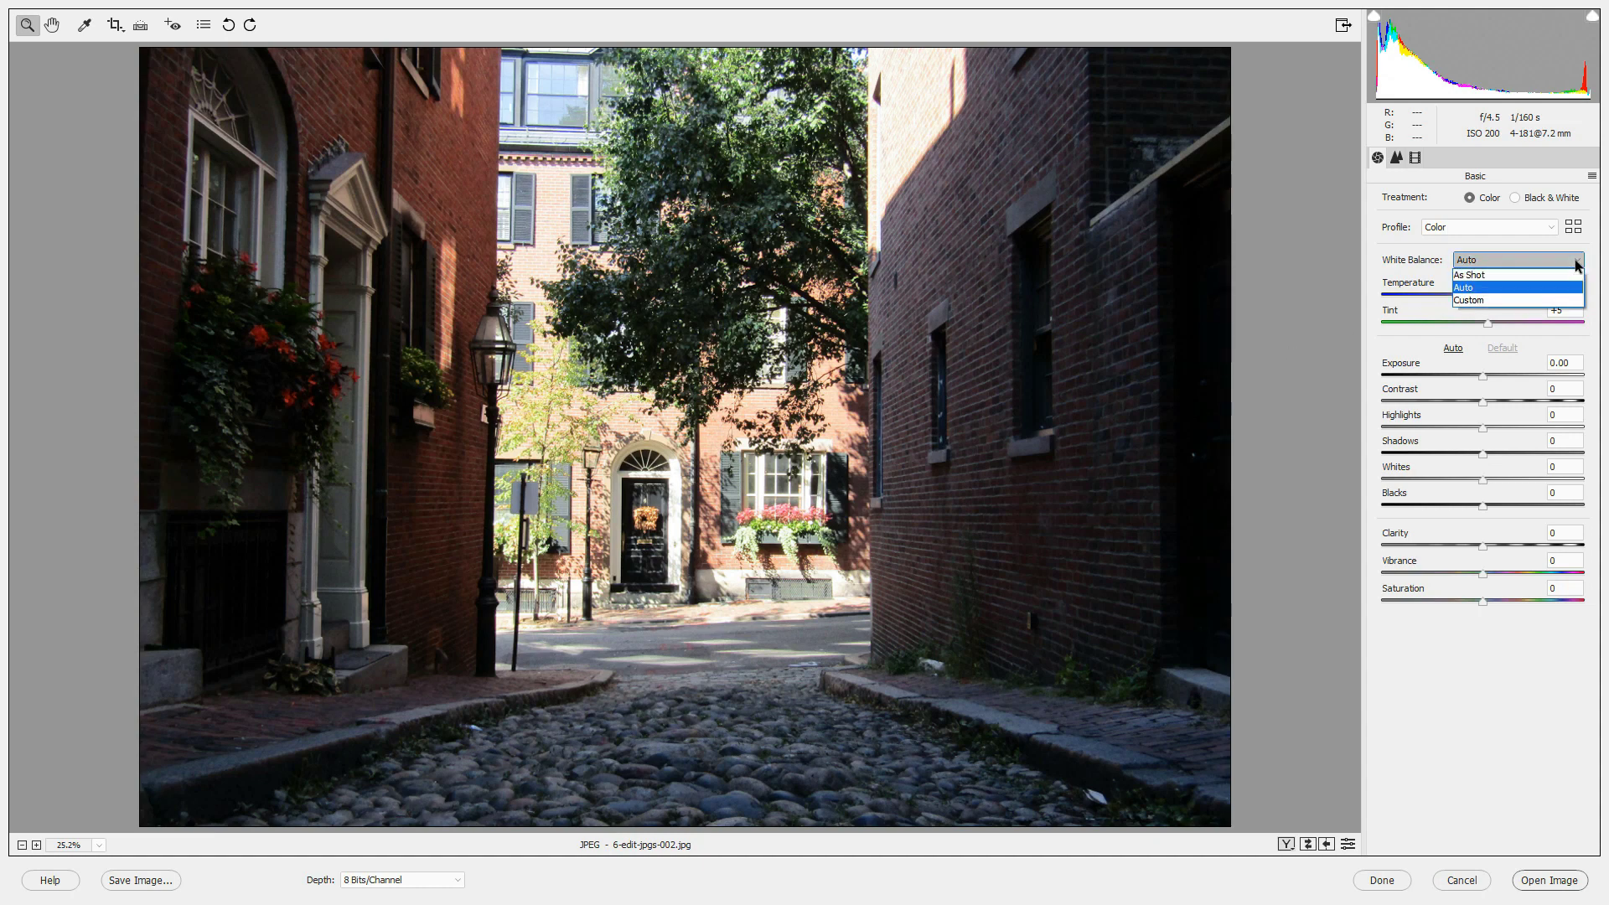
click(1483, 303)
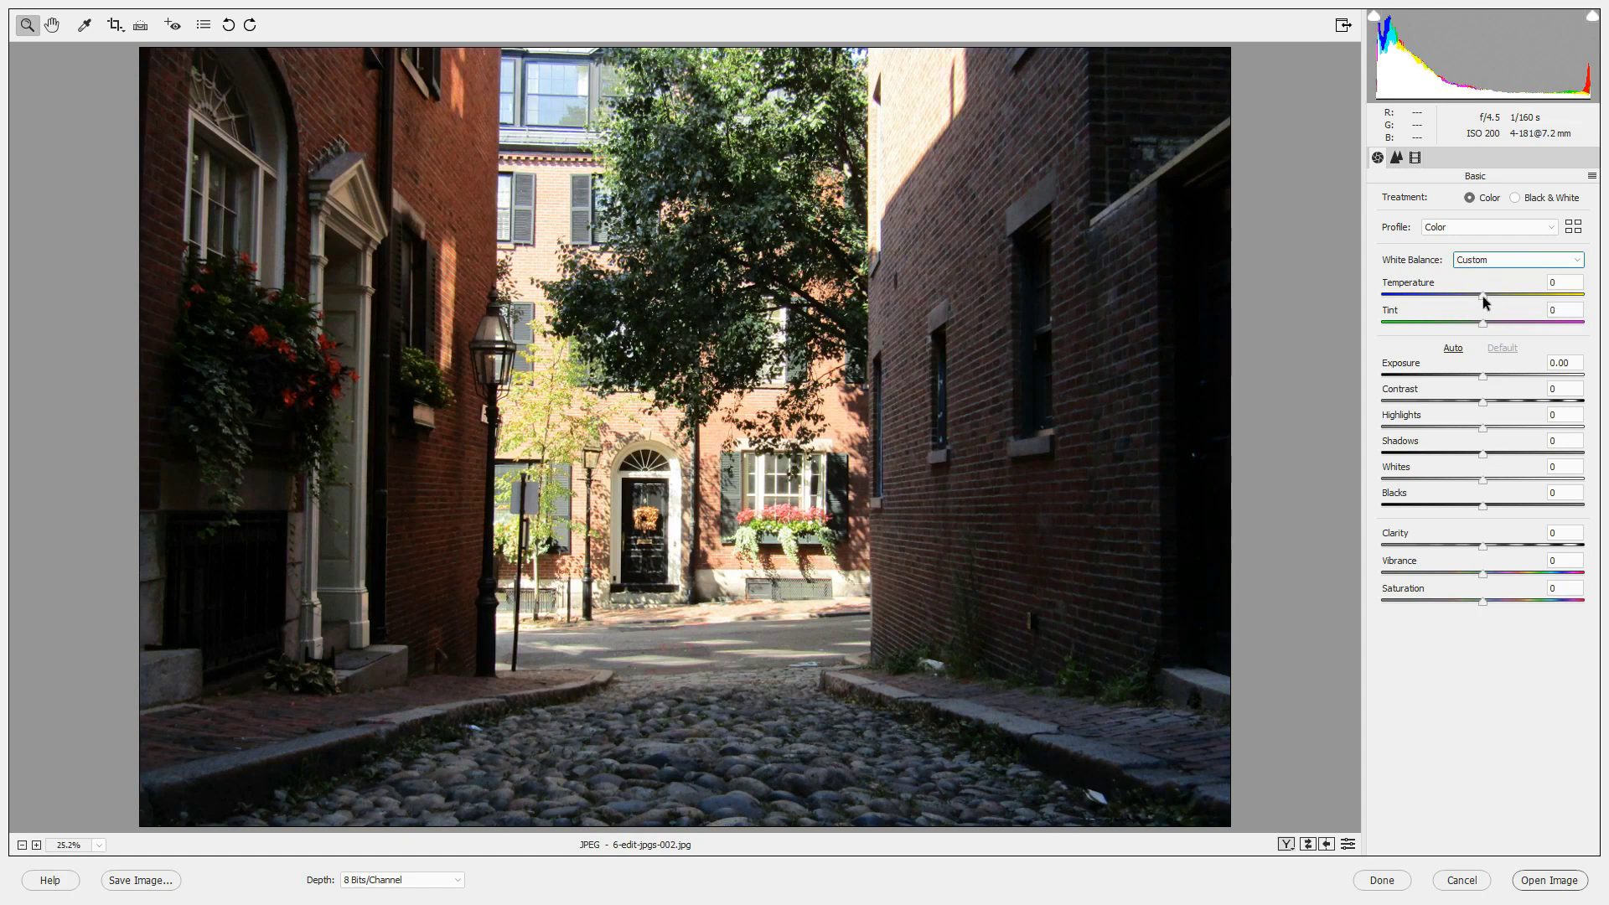
click(1483, 296)
drag(1481, 295, 1487, 327)
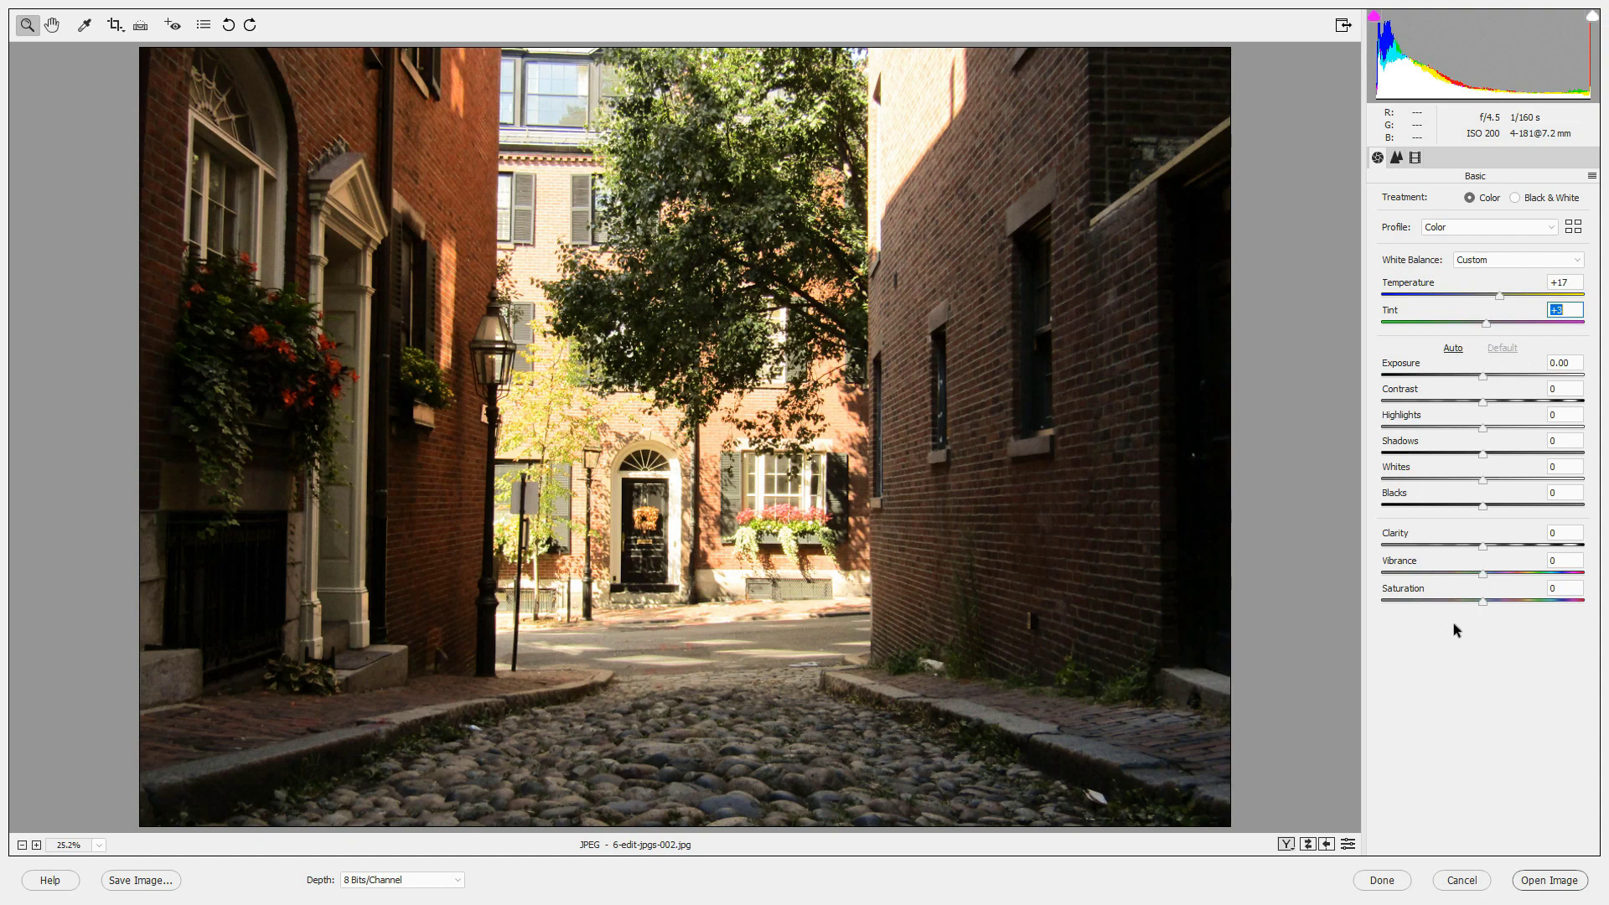
Step: Auto-tone, then adjust Contrast, Exposure to +0.35, Highlights -99, Shadows +85 and add Clarity
click(1453, 348)
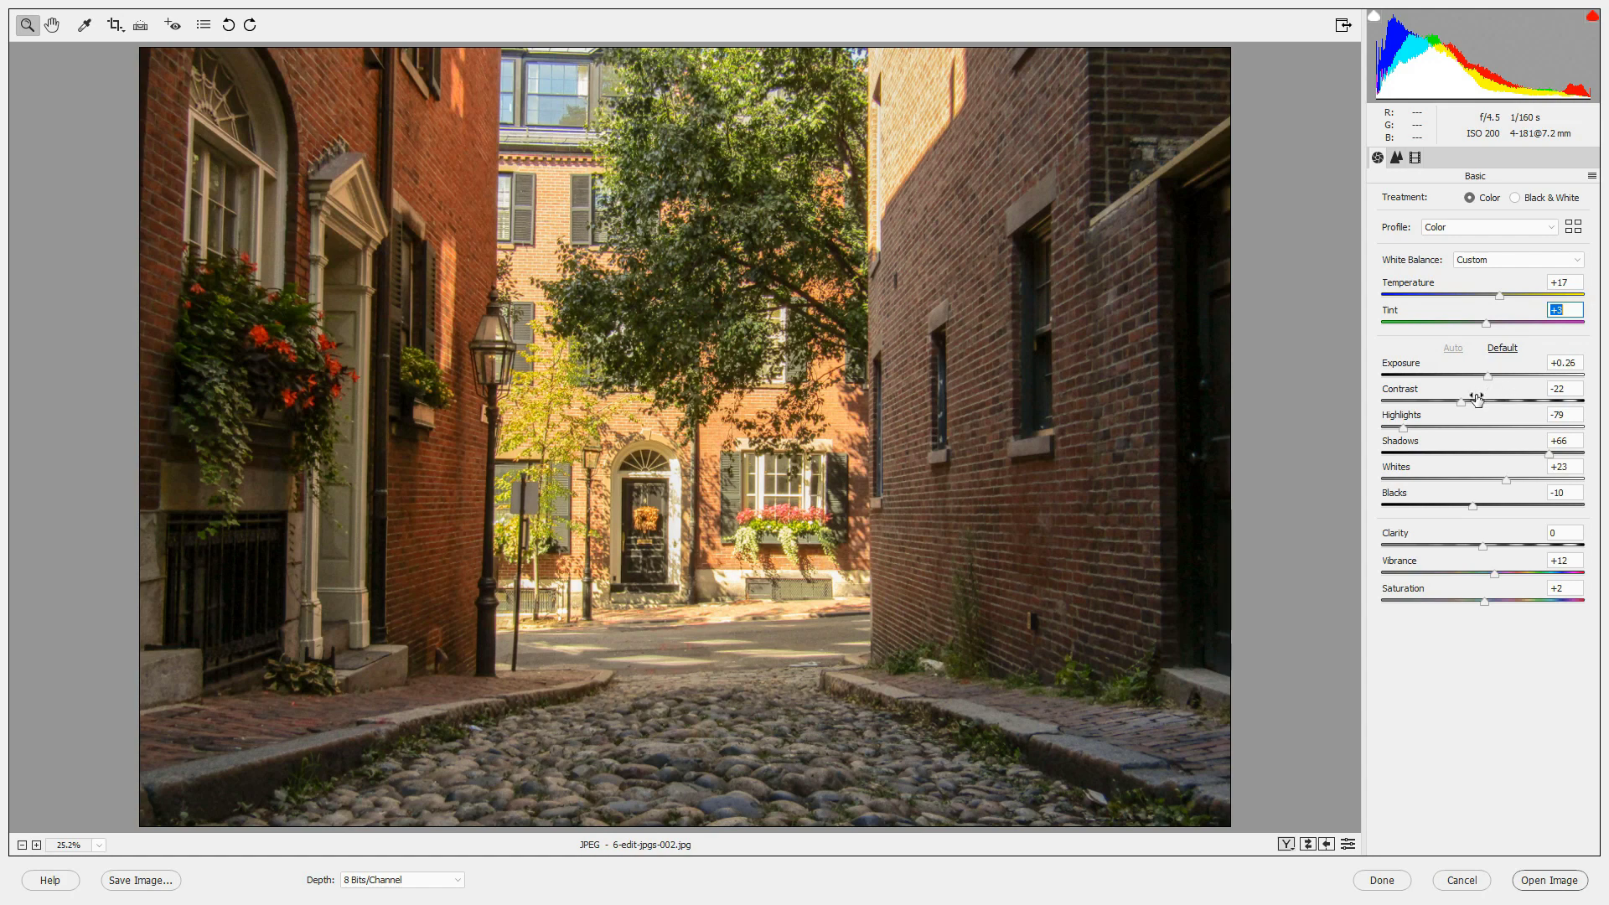
drag(1472, 402, 1500, 408)
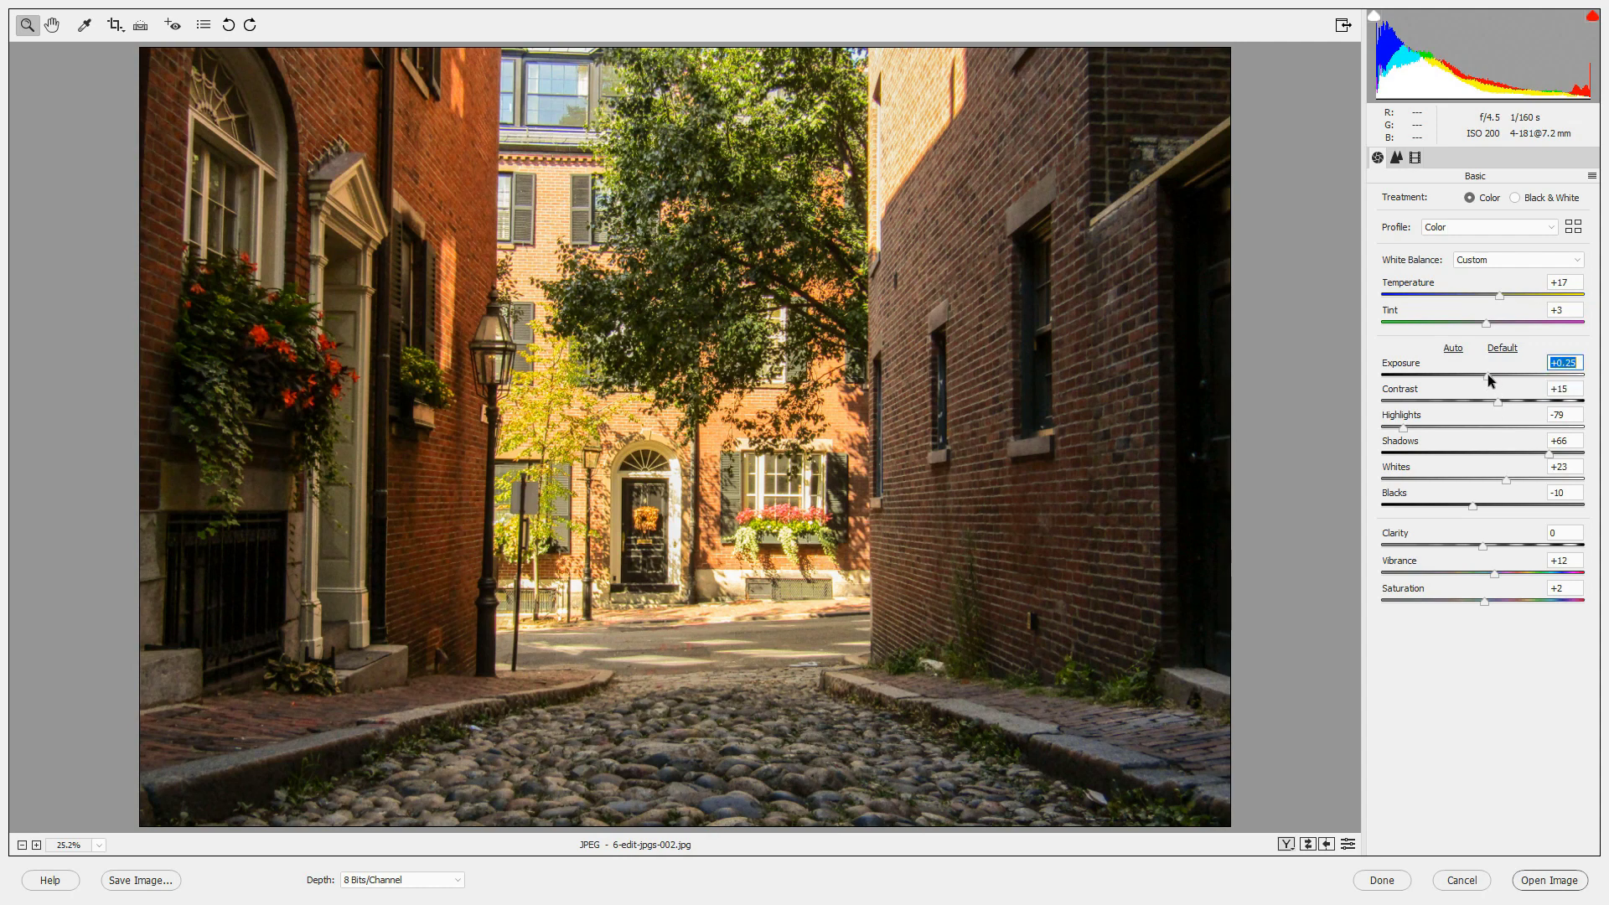
drag(1486, 374, 1490, 374)
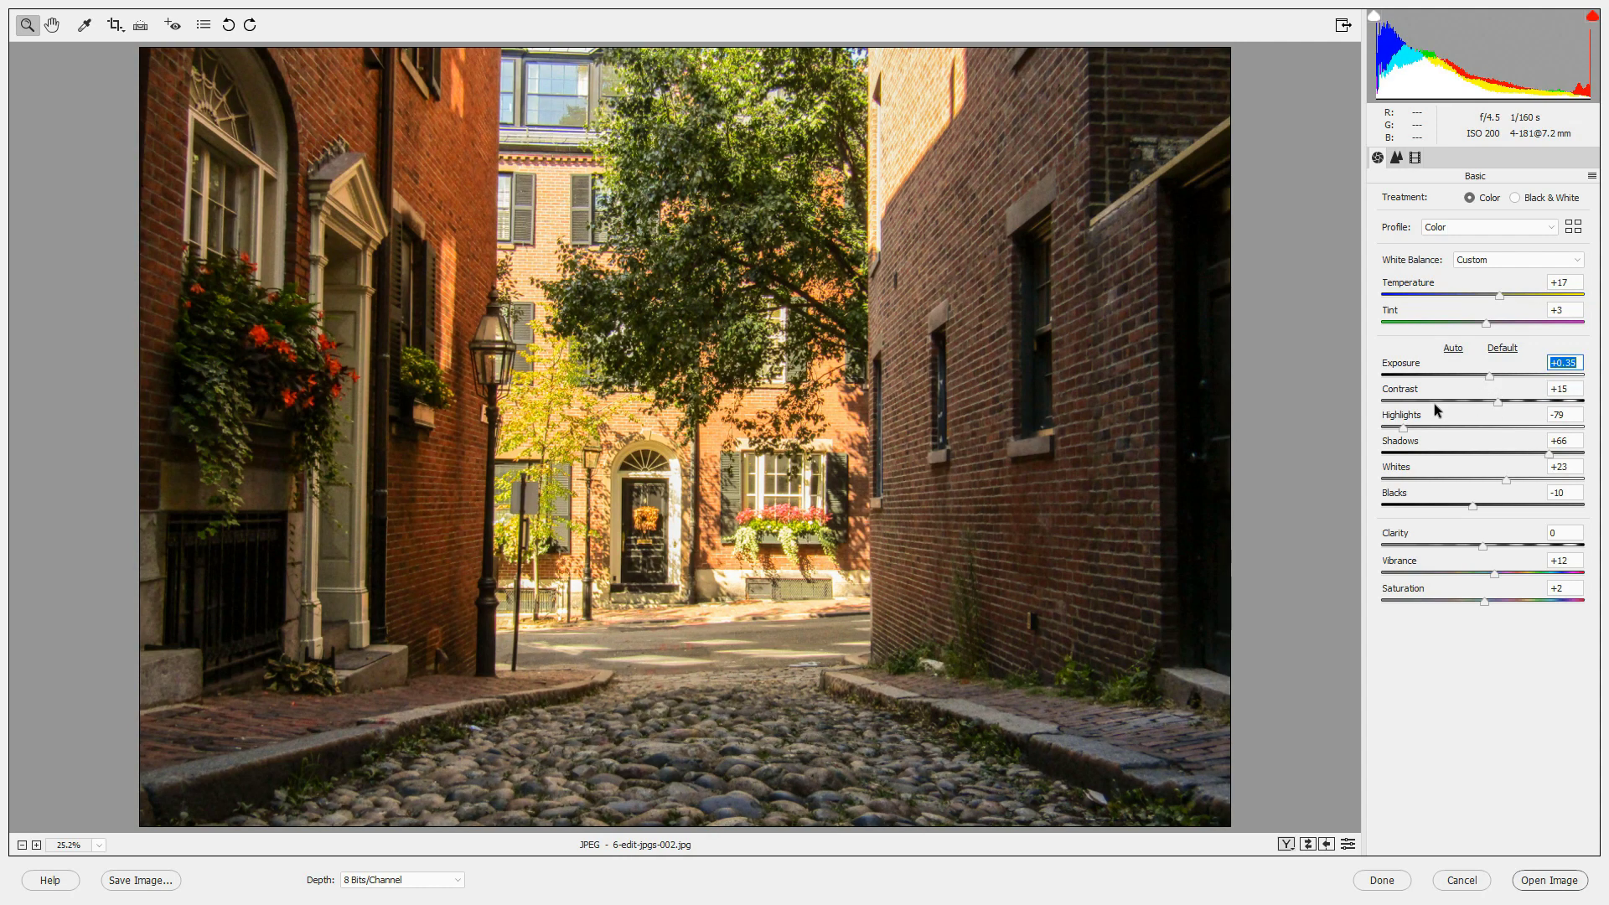
drag(1404, 428, 1383, 435)
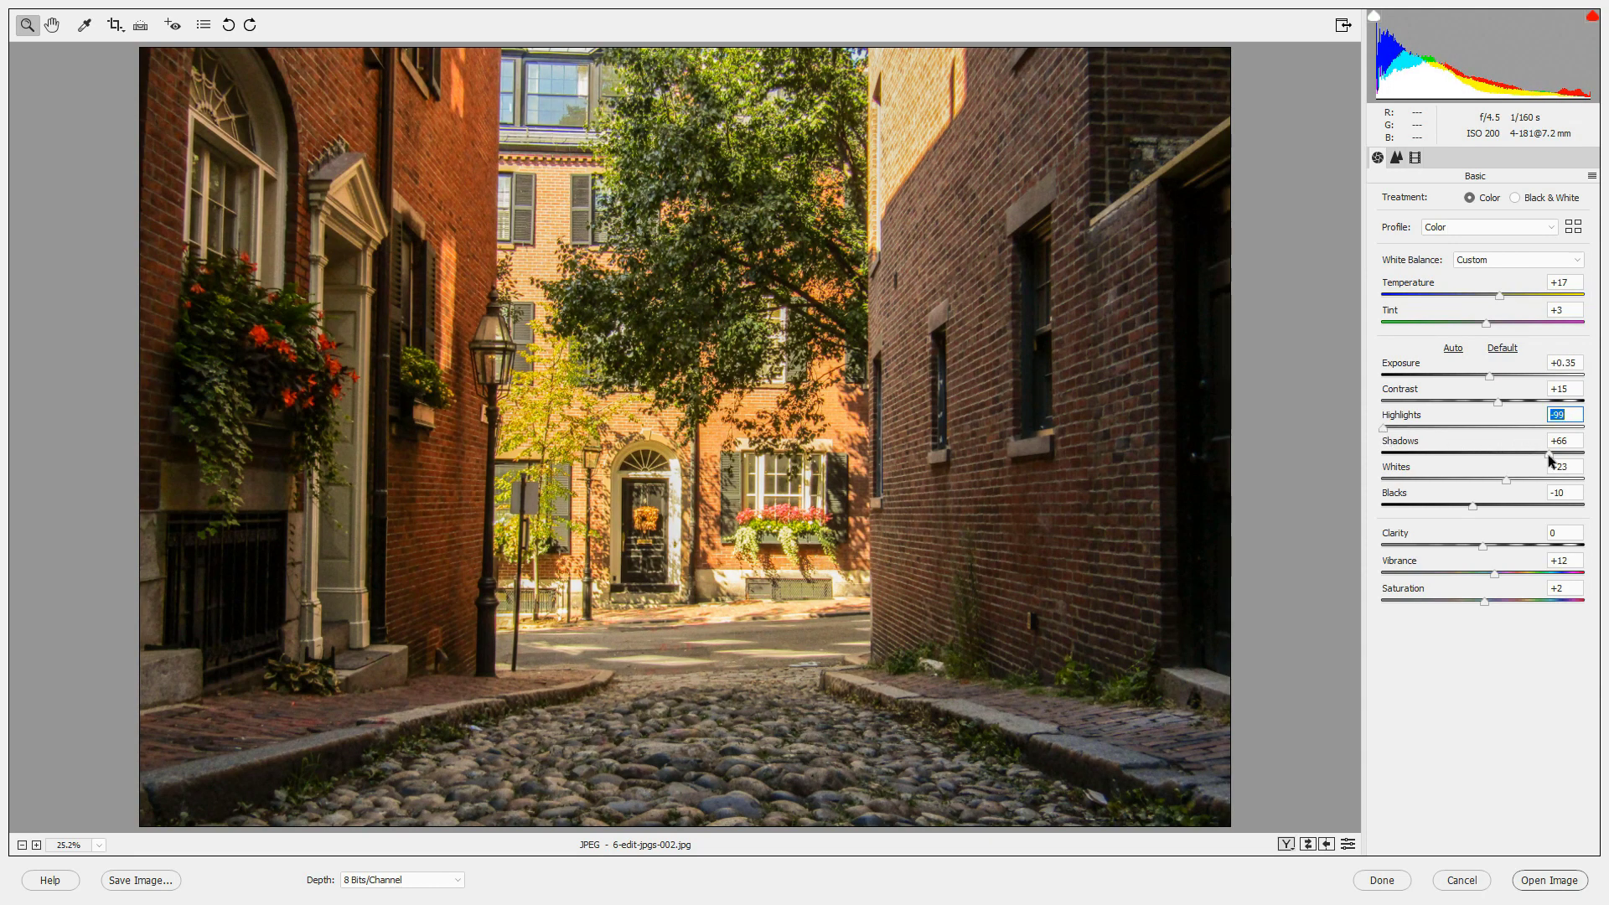
drag(1549, 460, 1569, 463)
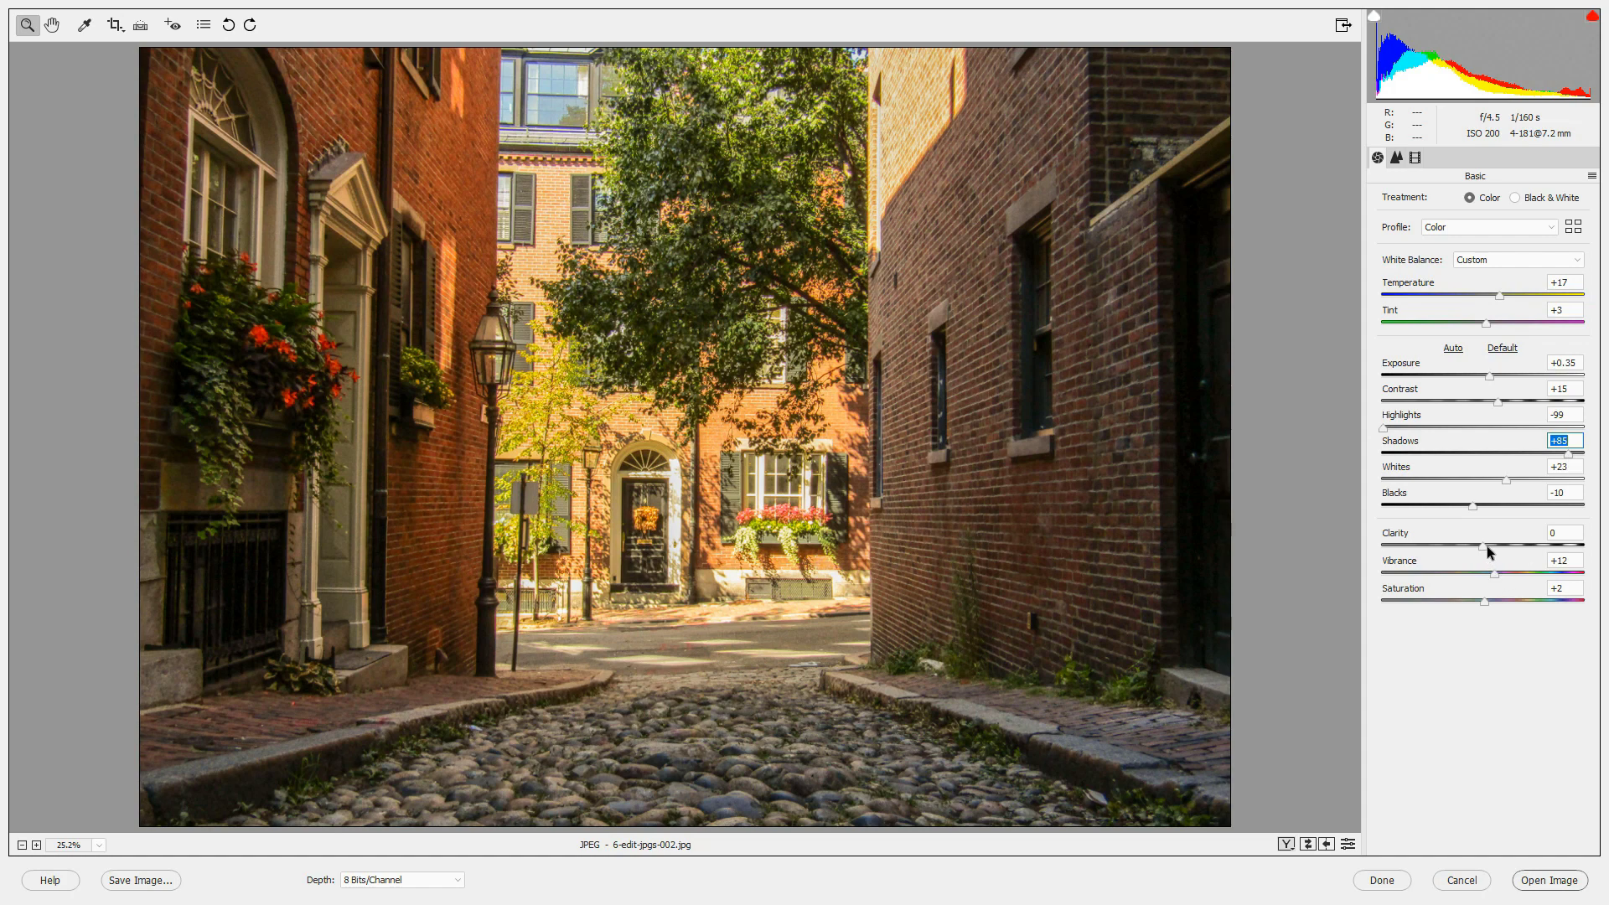
drag(1481, 546, 1515, 551)
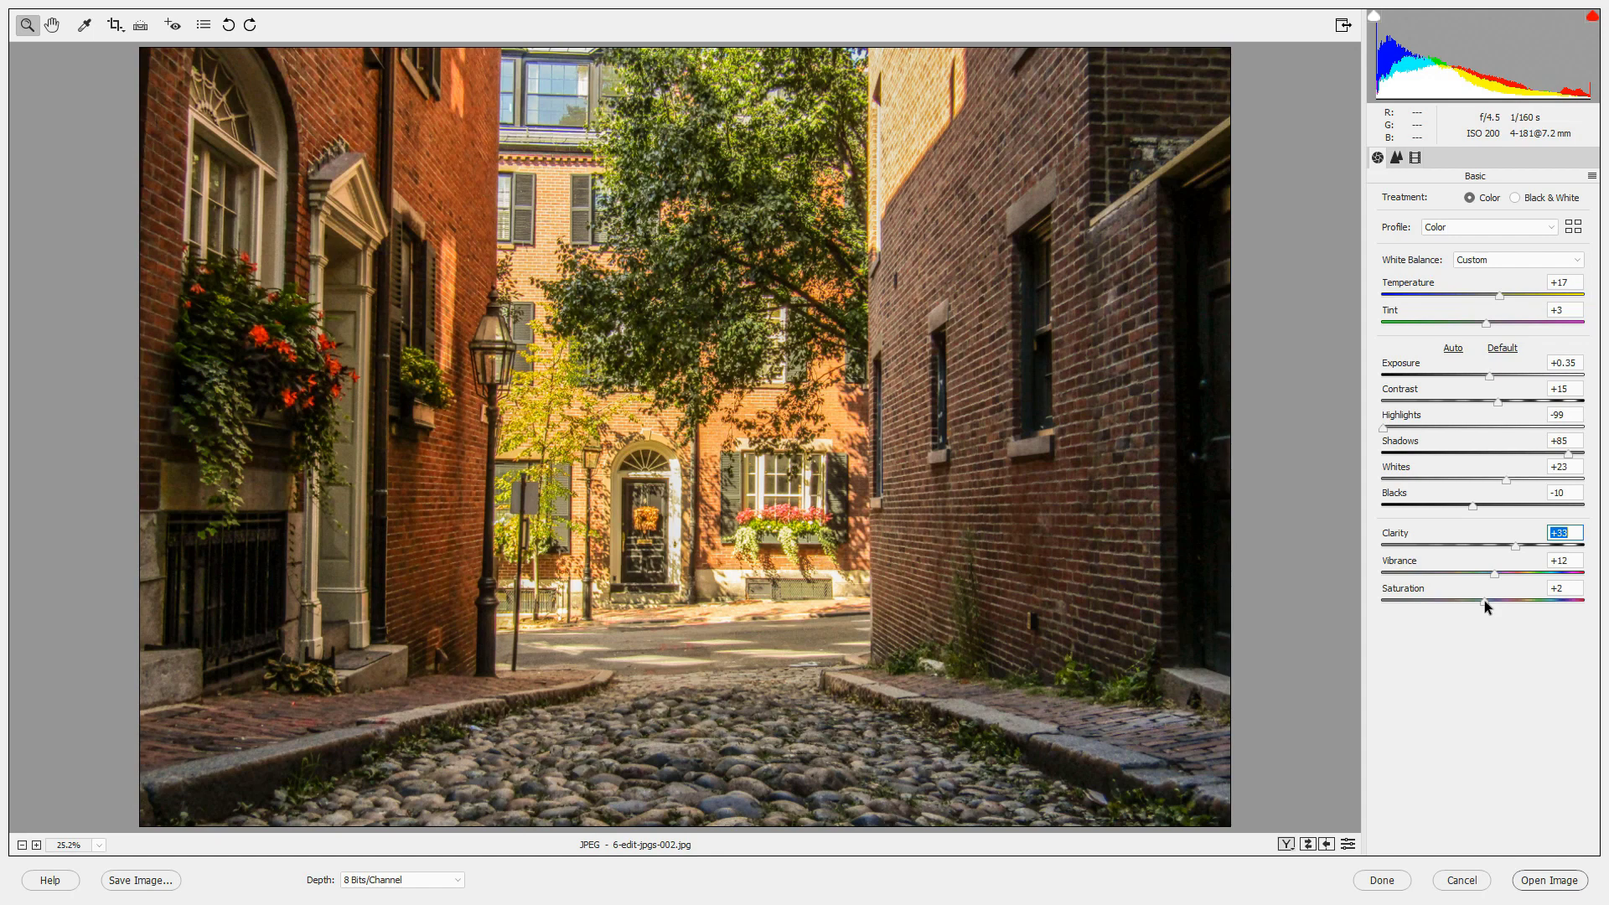
Step: In the Detail panel, raise the Sharpening Amount to about 31
click(1397, 158)
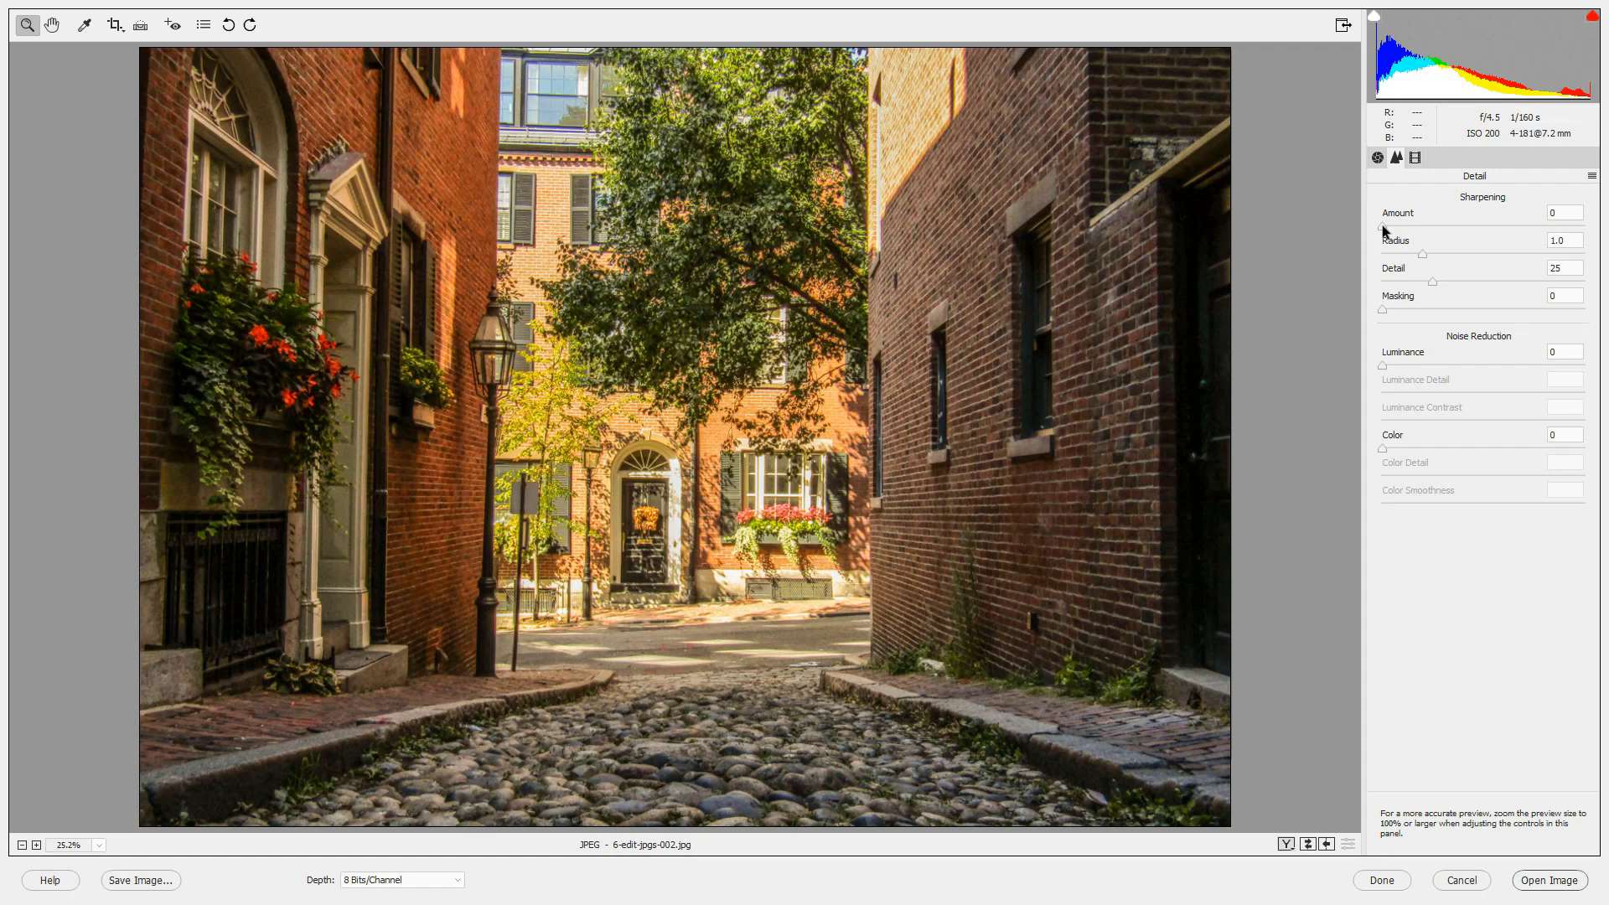
click(1382, 227)
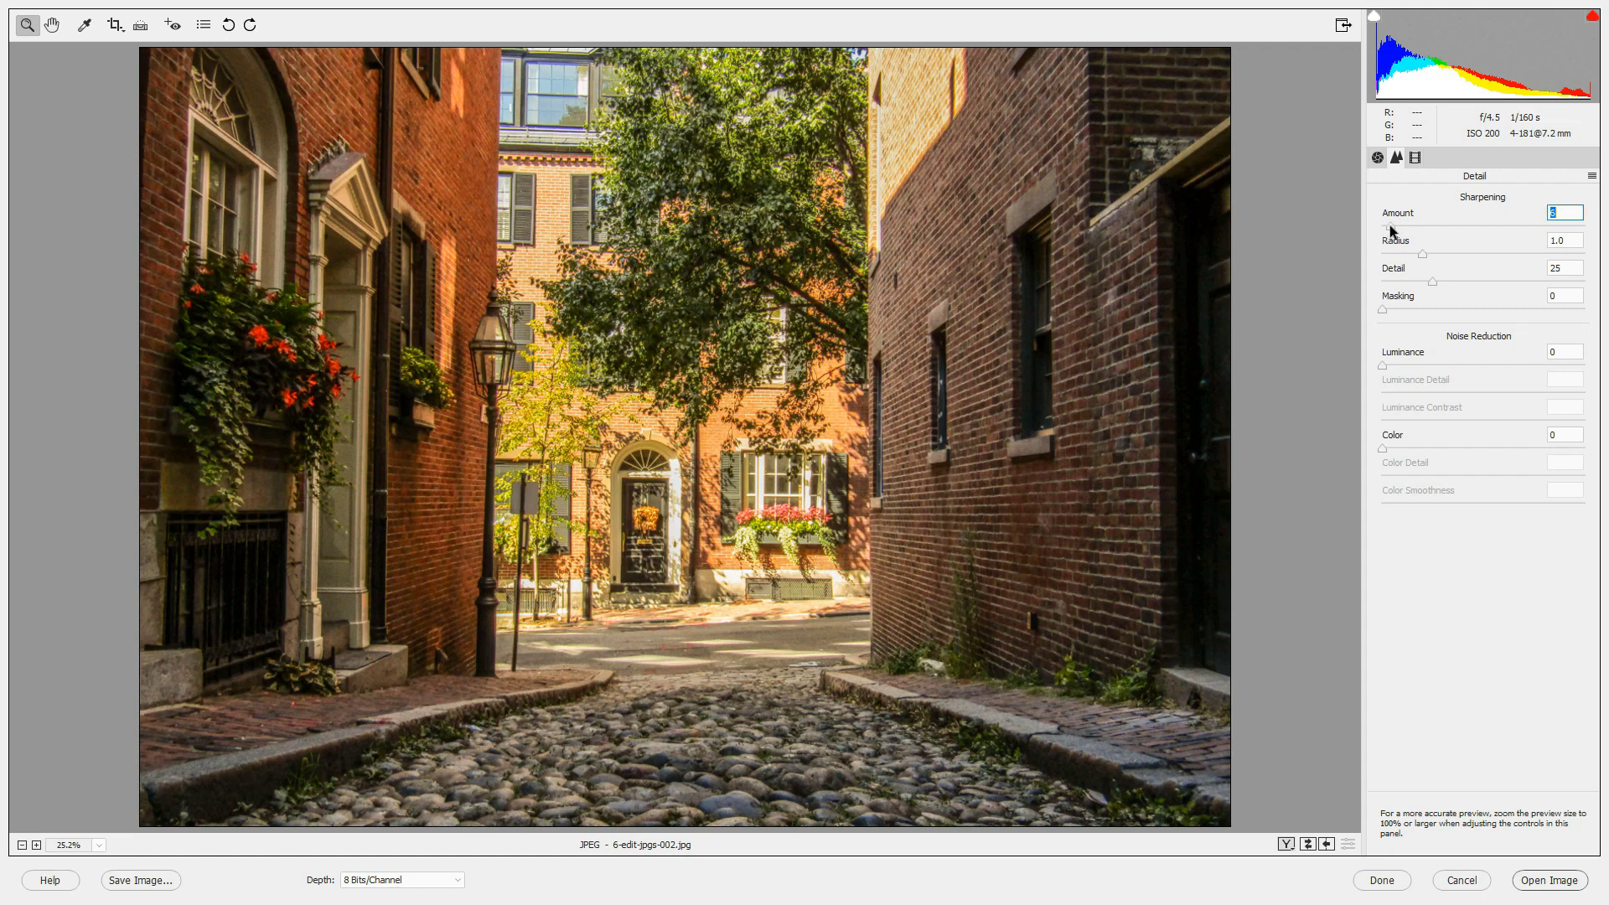
drag(1395, 226, 1415, 226)
Step: Compare against the original preview, then raise Whites to +28 in the Basic panel
key(p)
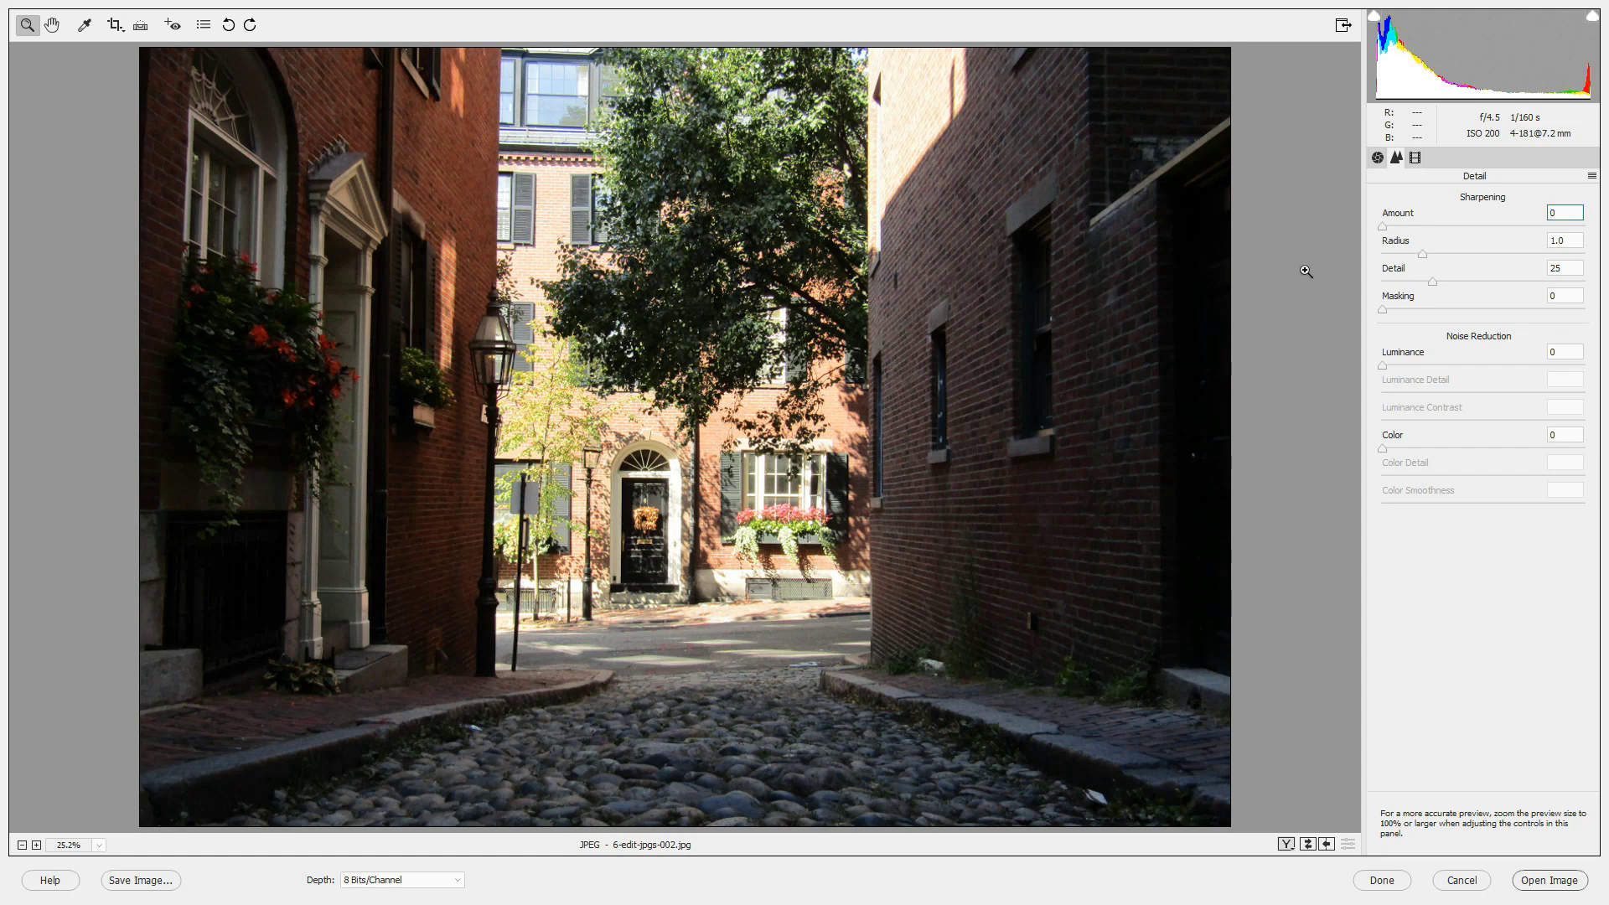
key(p)
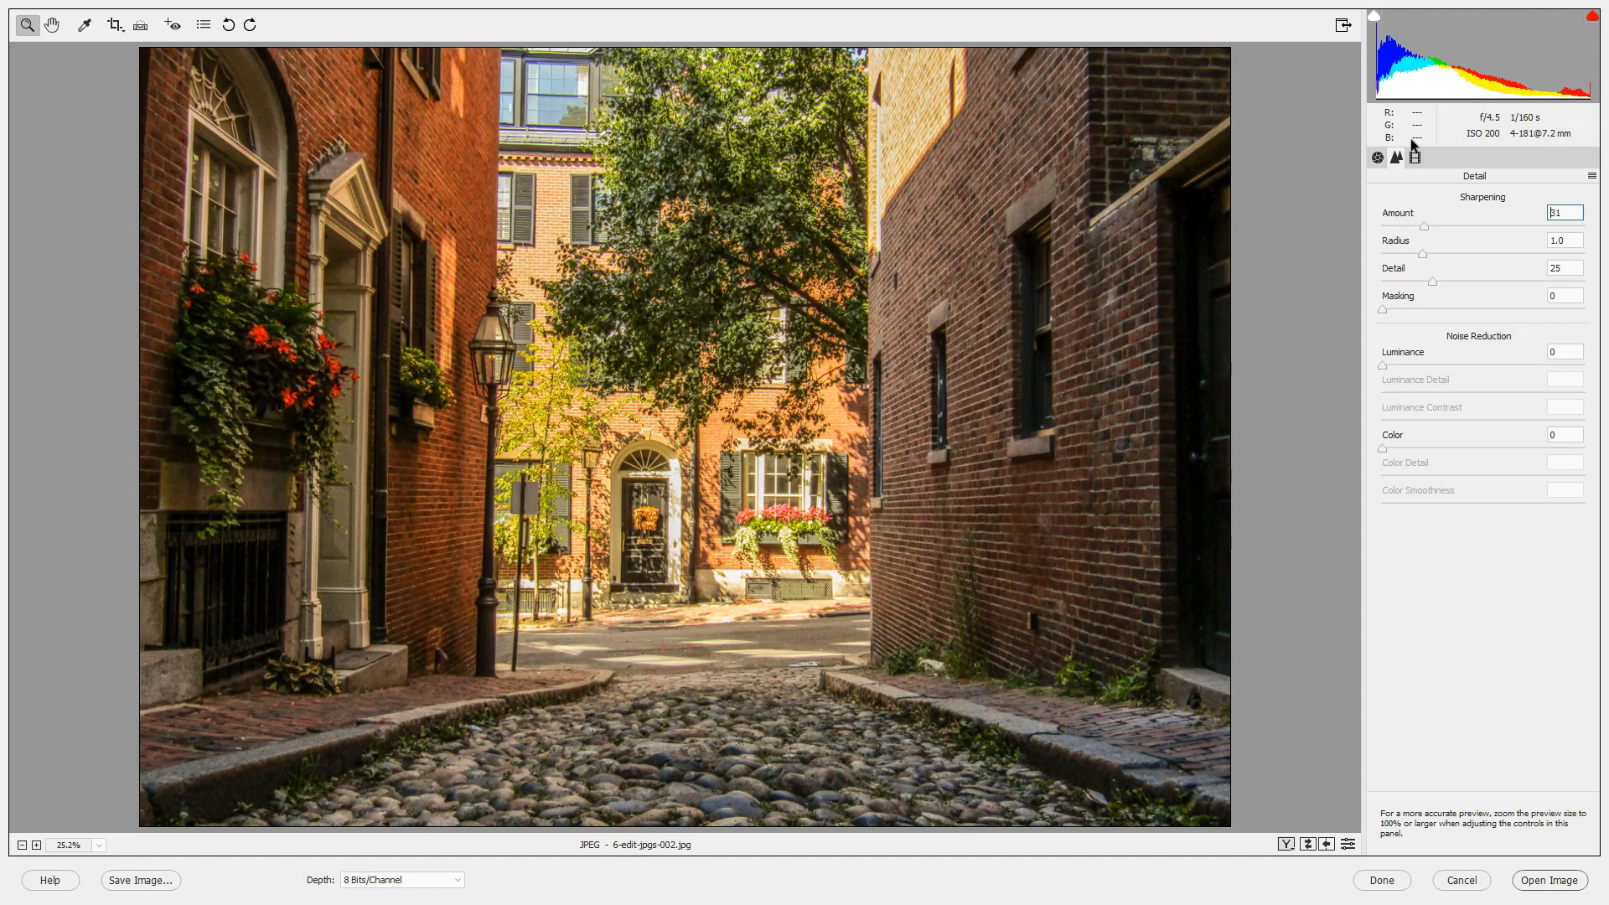
click(1379, 158)
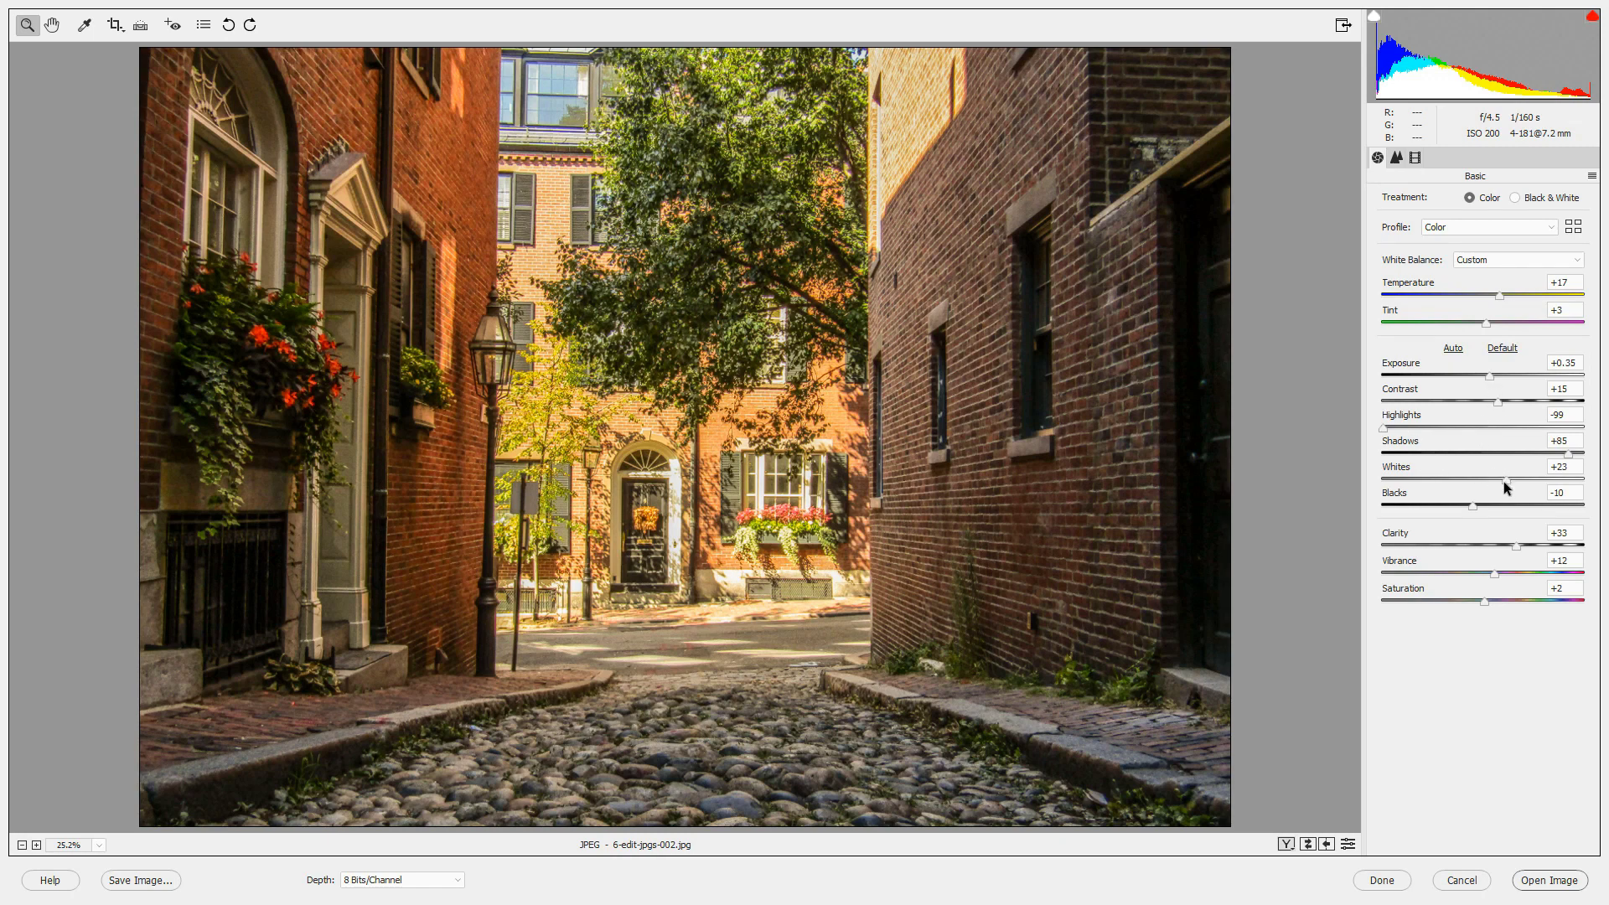
drag(1506, 483, 1525, 546)
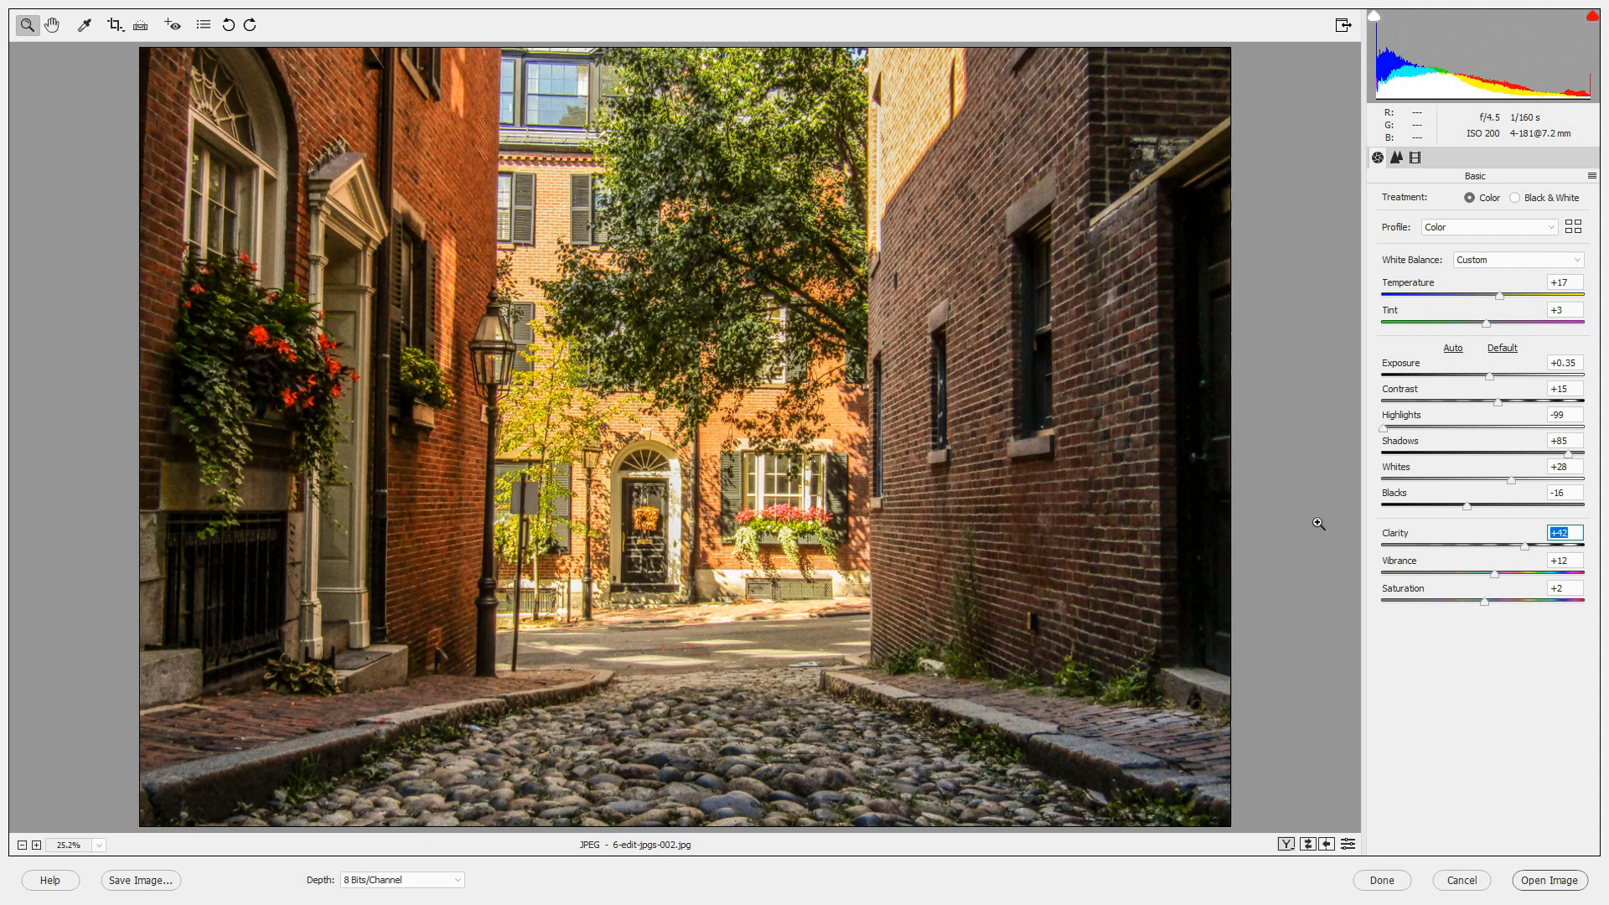
key(q)
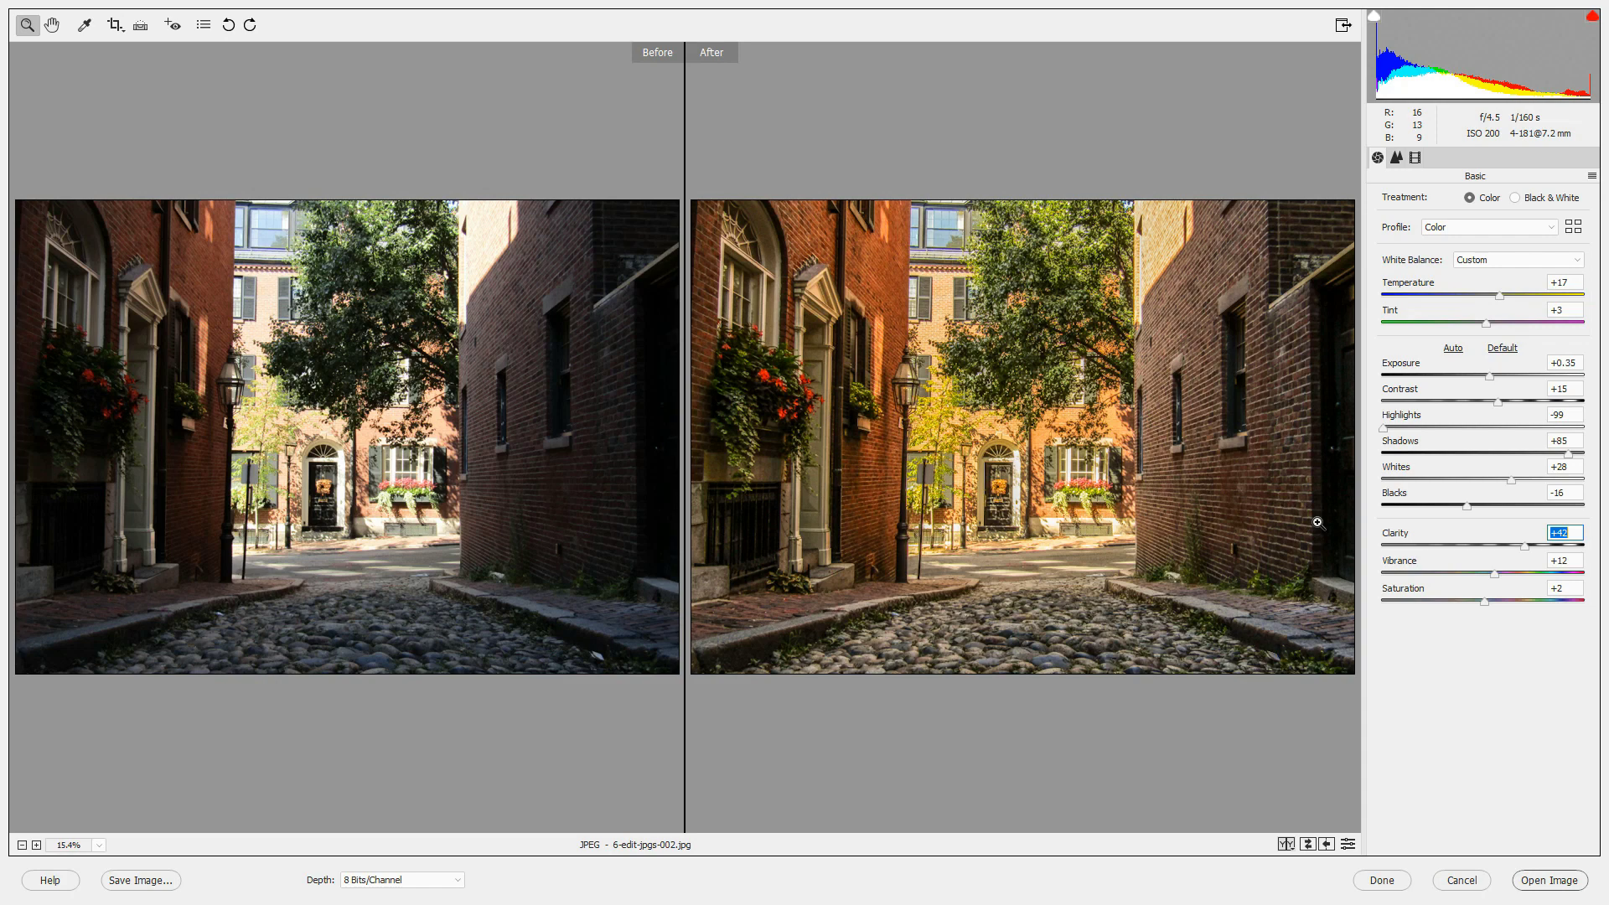
key(q)
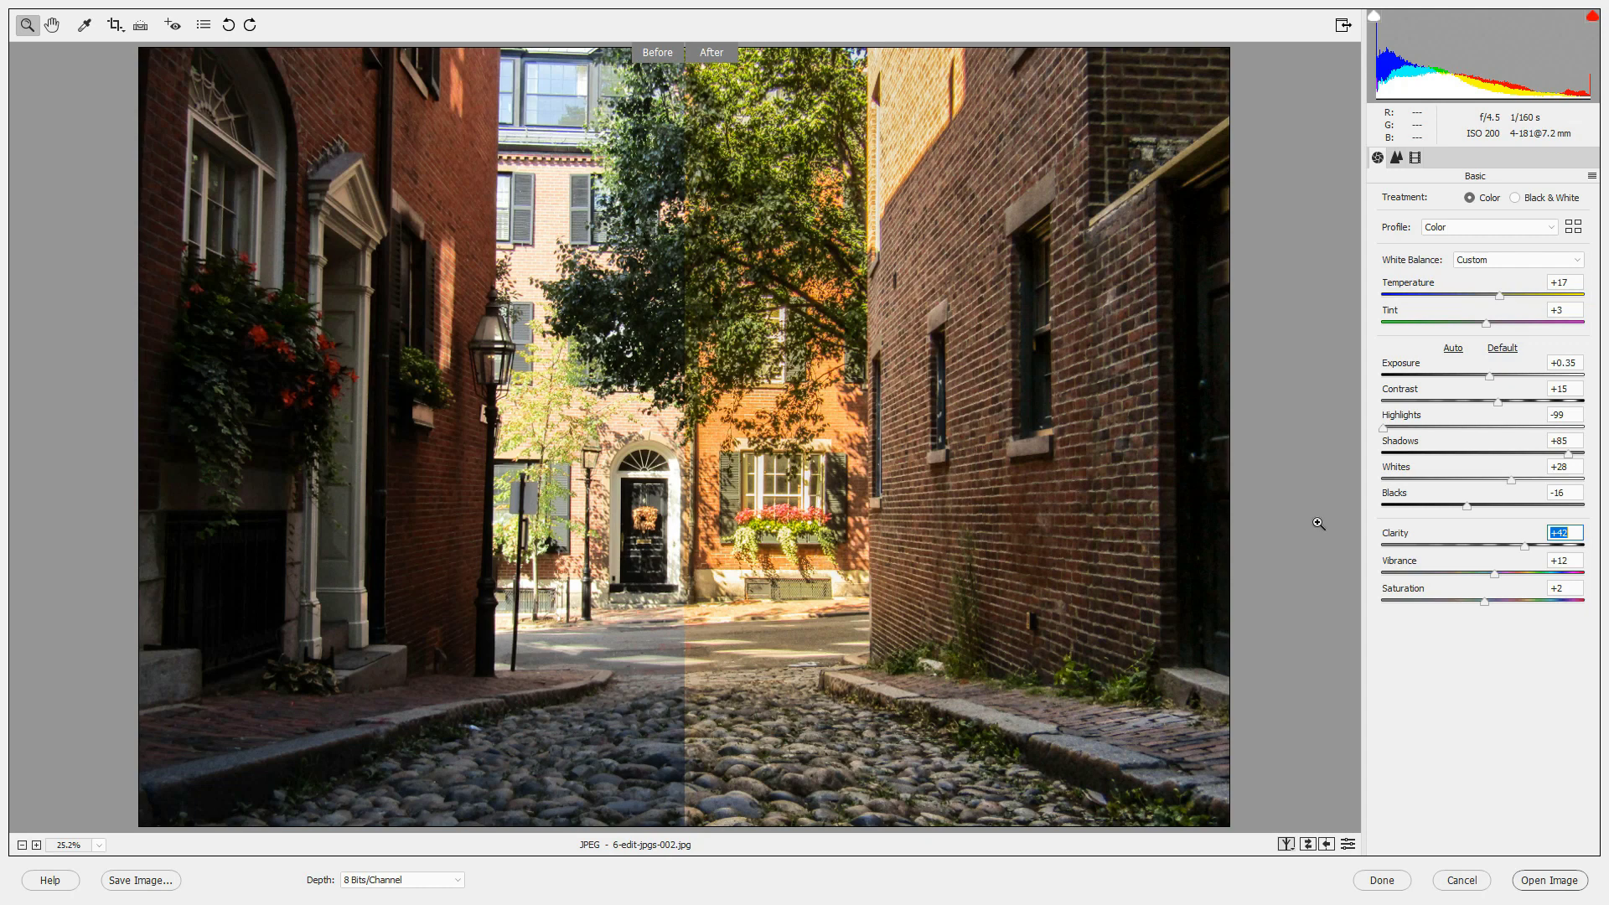
key(q)
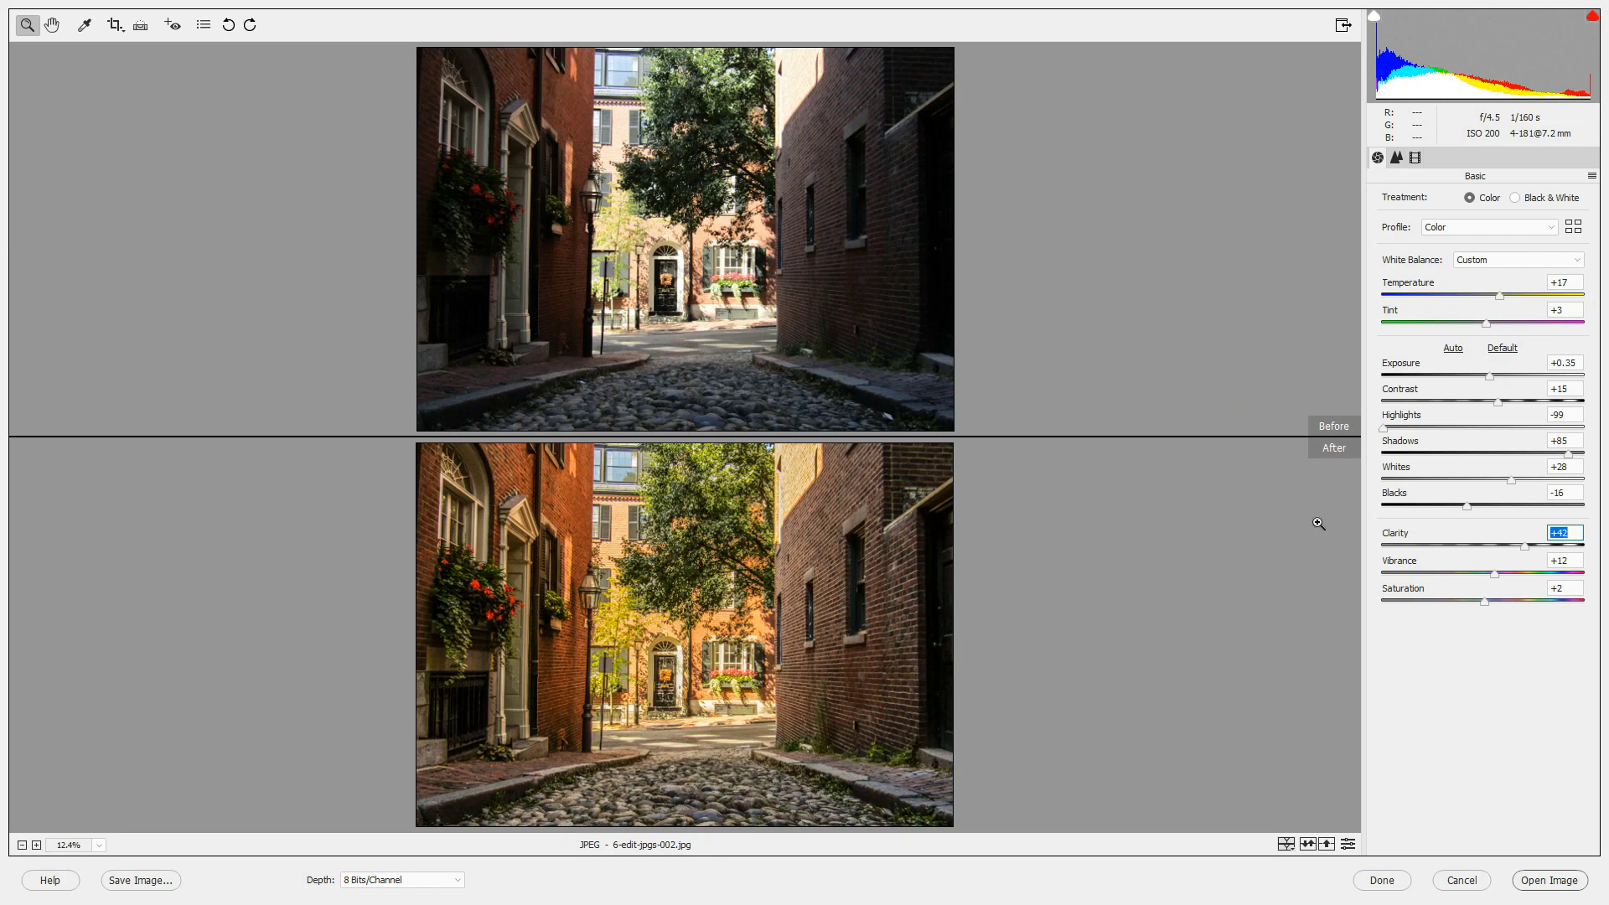
key(q)
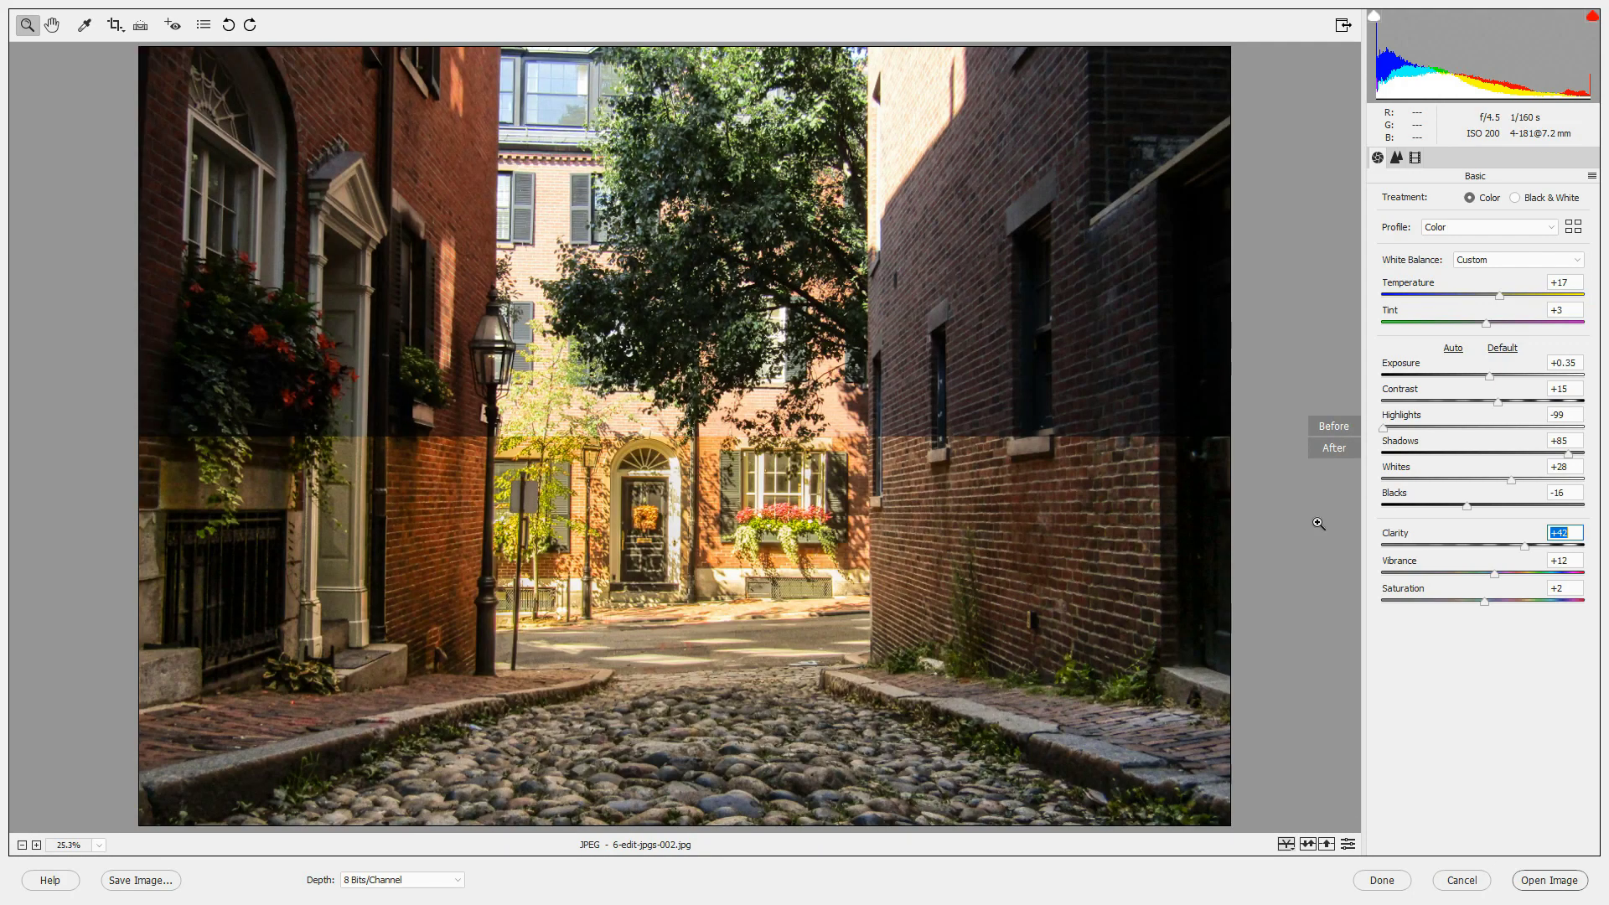
key(q)
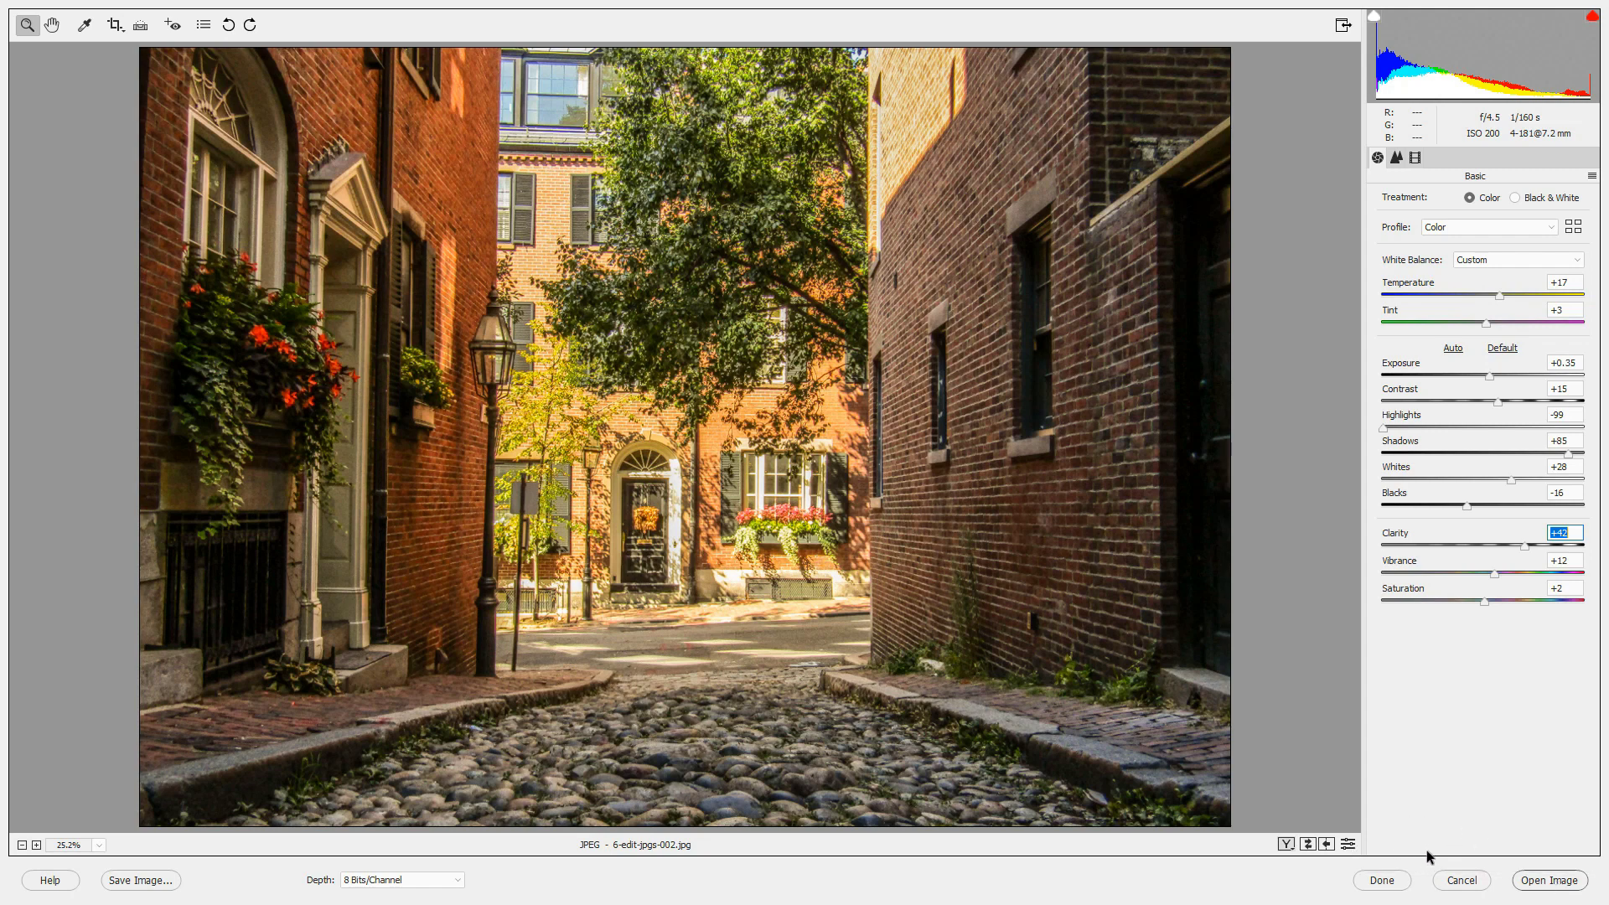
Step: Hold Alt to turn the finishing button into Open Copy
key(alt)
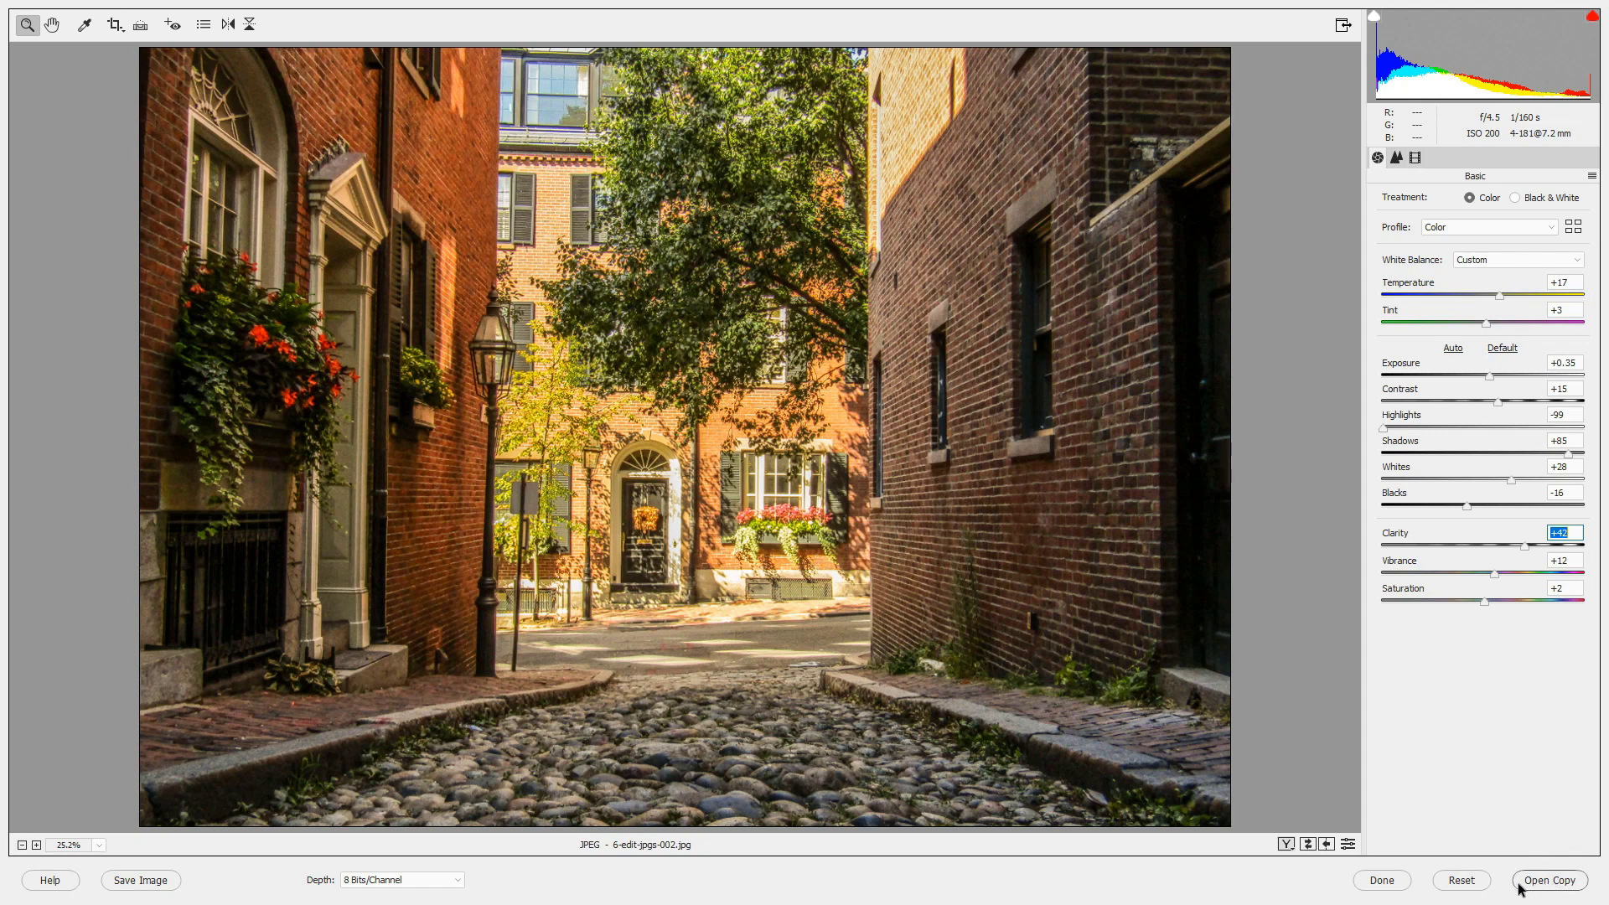
key(alt)
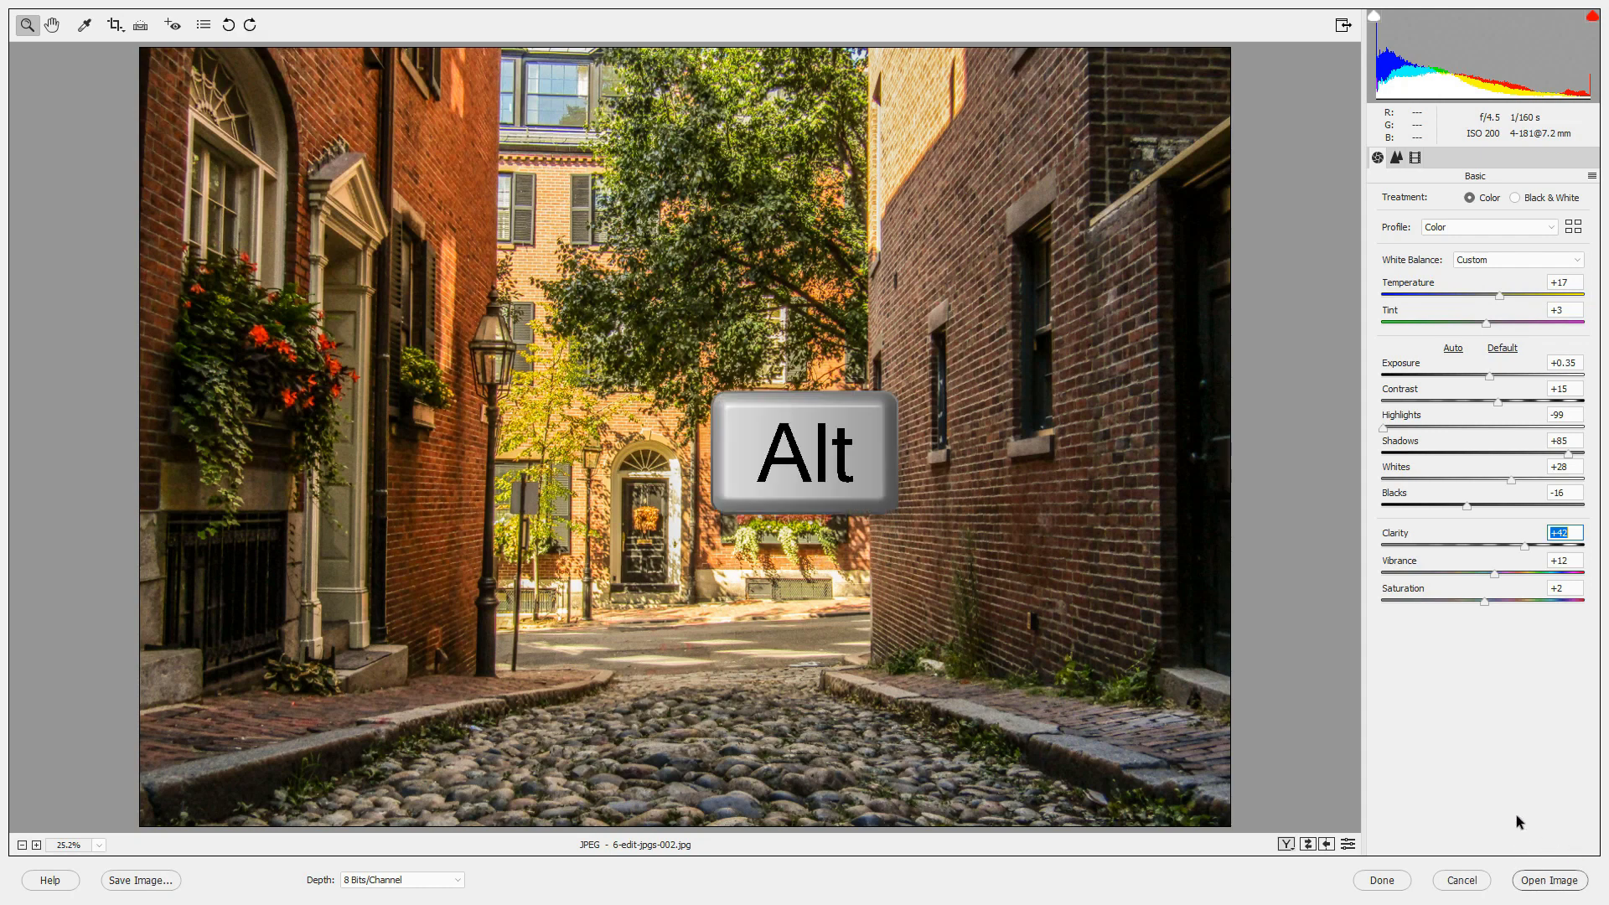
key(alt)
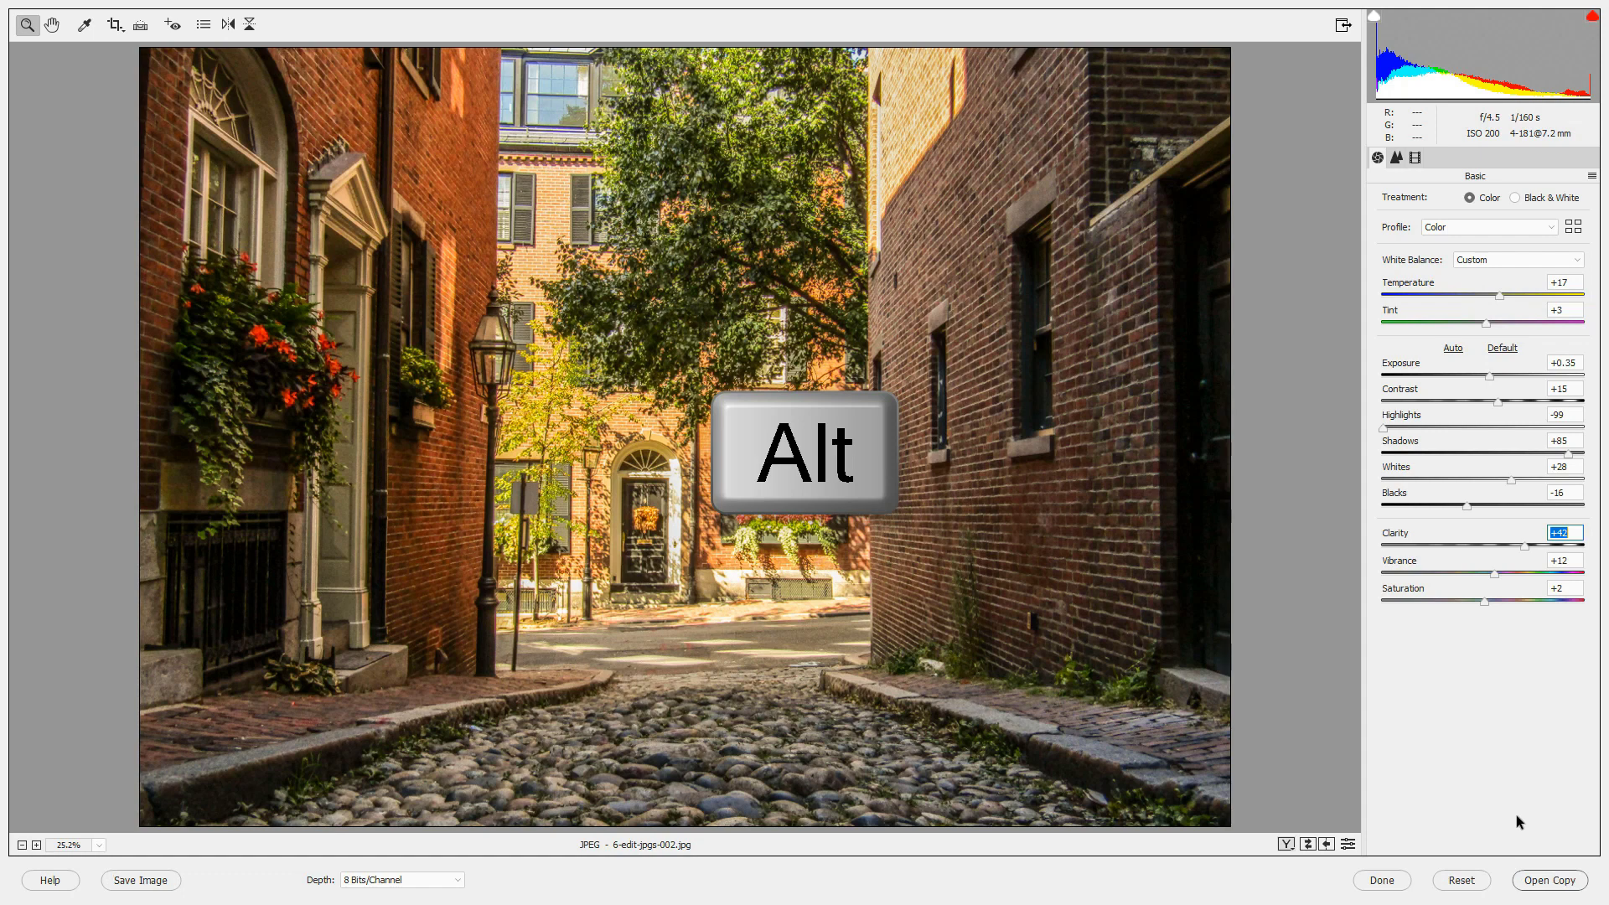
click(1552, 881)
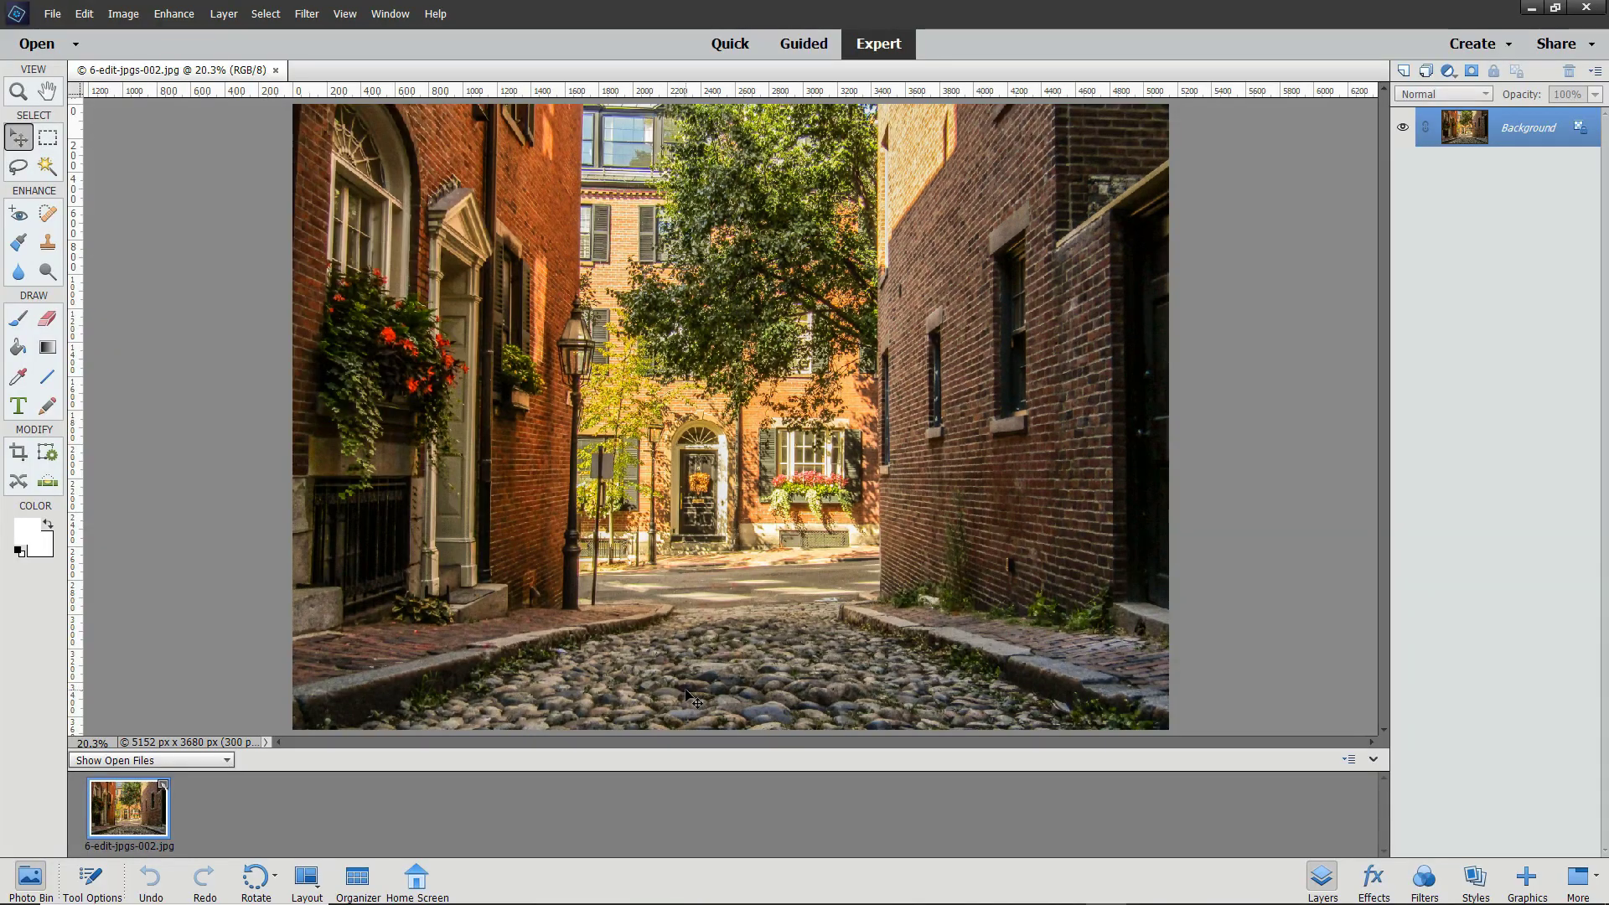